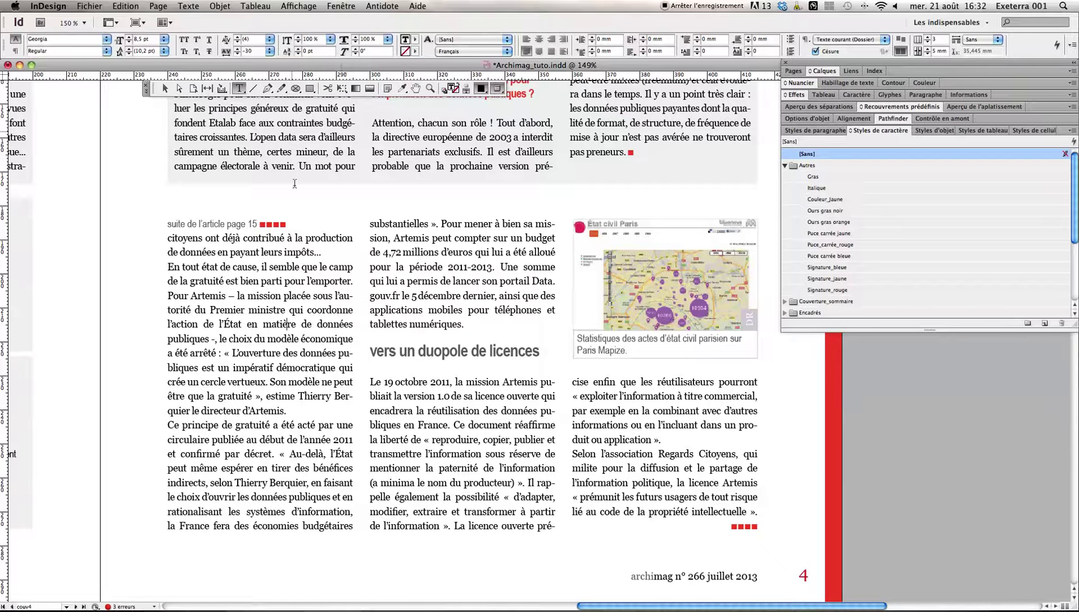
# Step: Try the Italique character style on the quotation beginning "L'ouverture des données publiques" and undo it
pyautogui.moveTo(225, 352); pyautogui.dragTo(261, 396)
pyautogui.click(261, 377)
pyautogui.moveTo(233, 351); pyautogui.dragTo(252, 395)
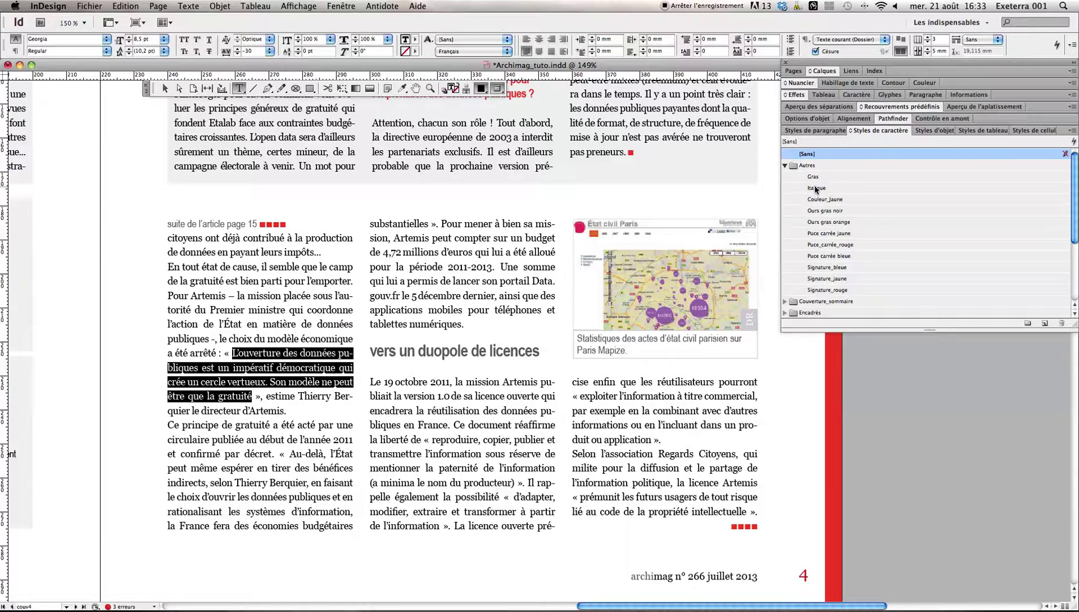
pyautogui.click(825, 188)
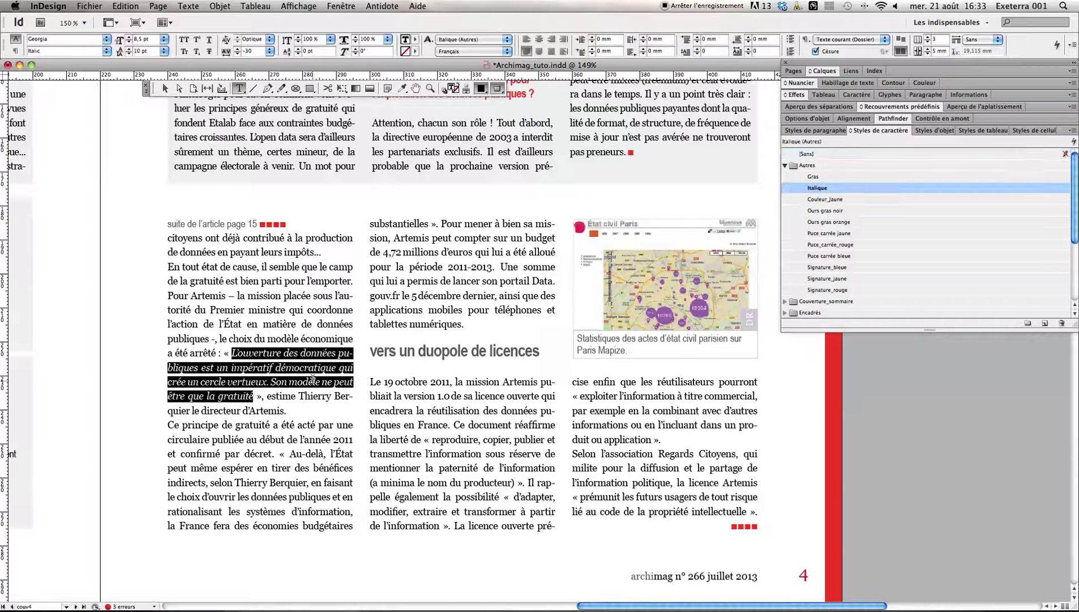
pyautogui.press('super+z')
pyautogui.click(312, 380)
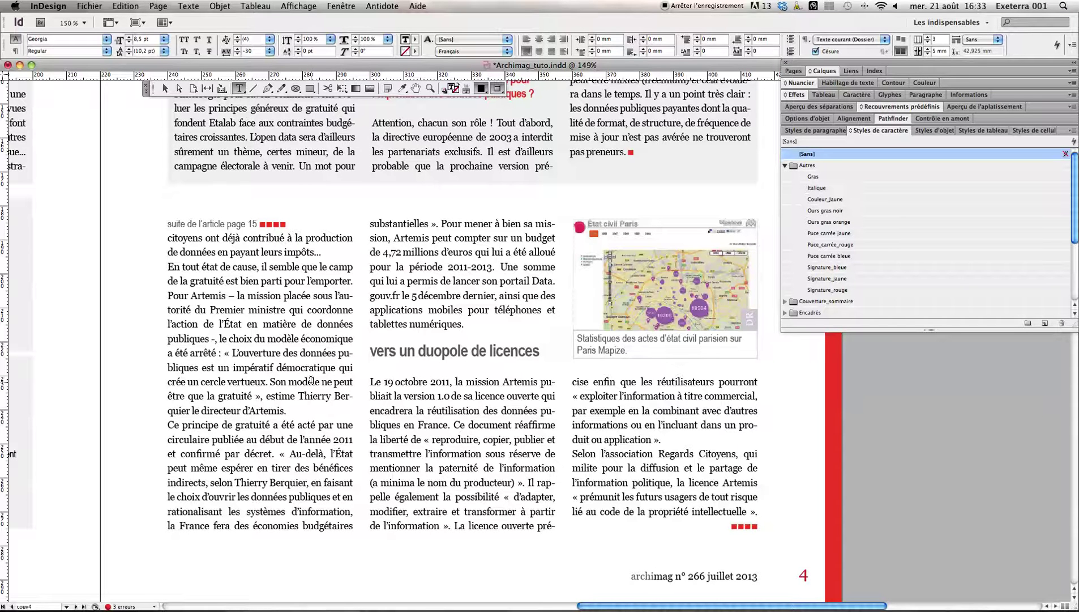
# Step: Add a new GREP style applying the Italique character style to the Texte courant paragraph style
pyautogui.click(810, 130)
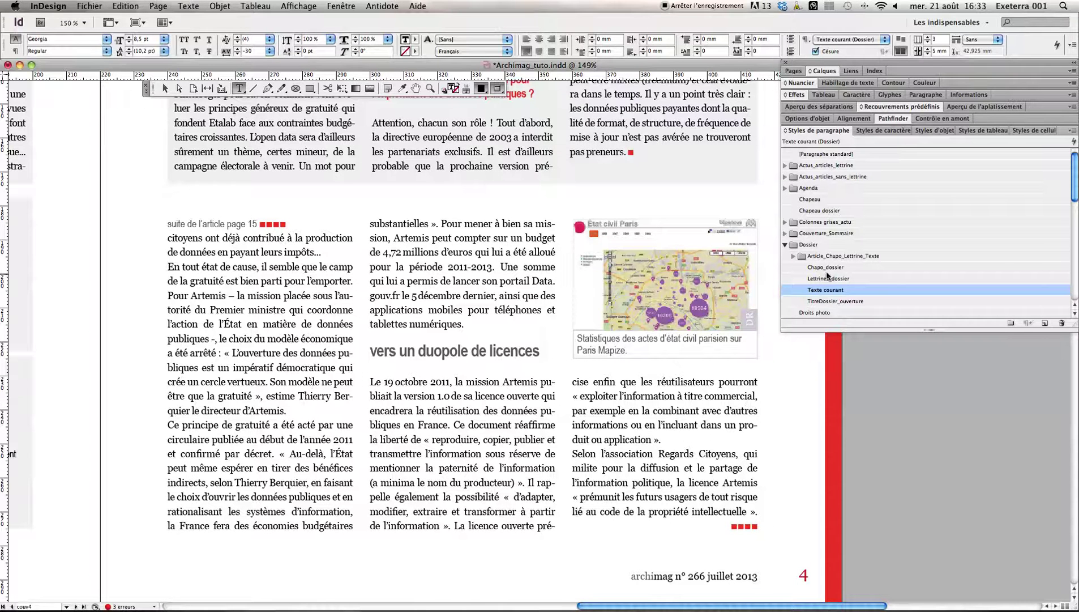
pyautogui.doubleClick(871, 292)
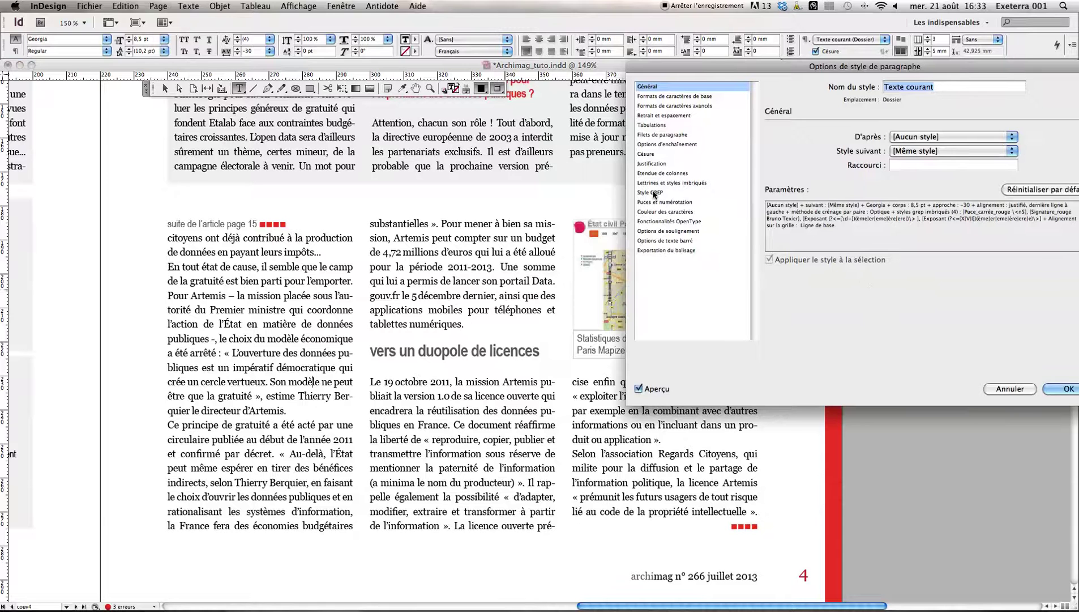
pyautogui.click(654, 193)
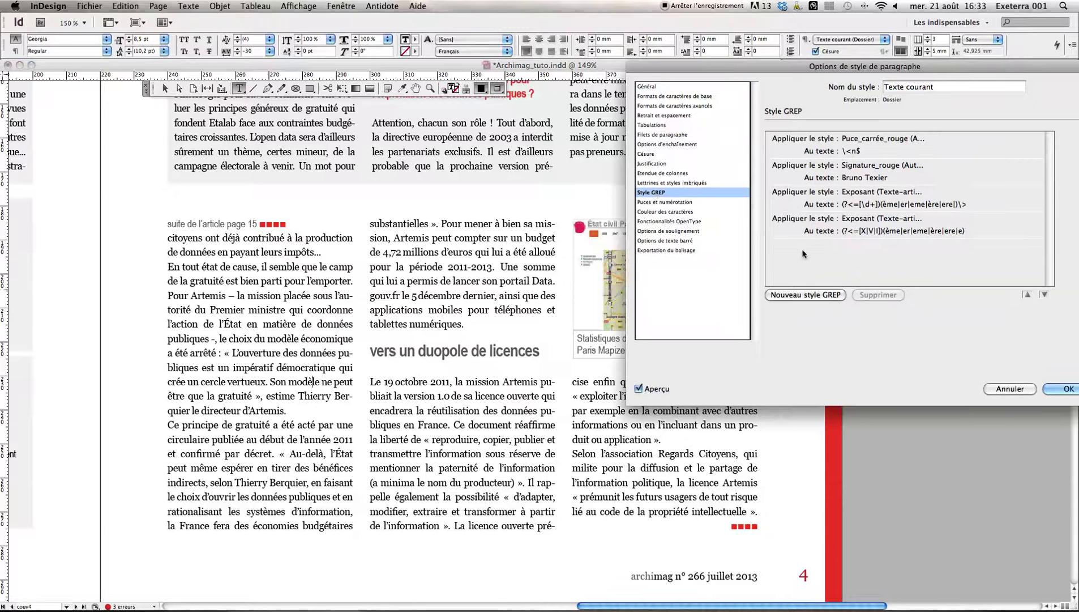
pyautogui.click(807, 295)
pyautogui.click(862, 245)
pyautogui.click(864, 245)
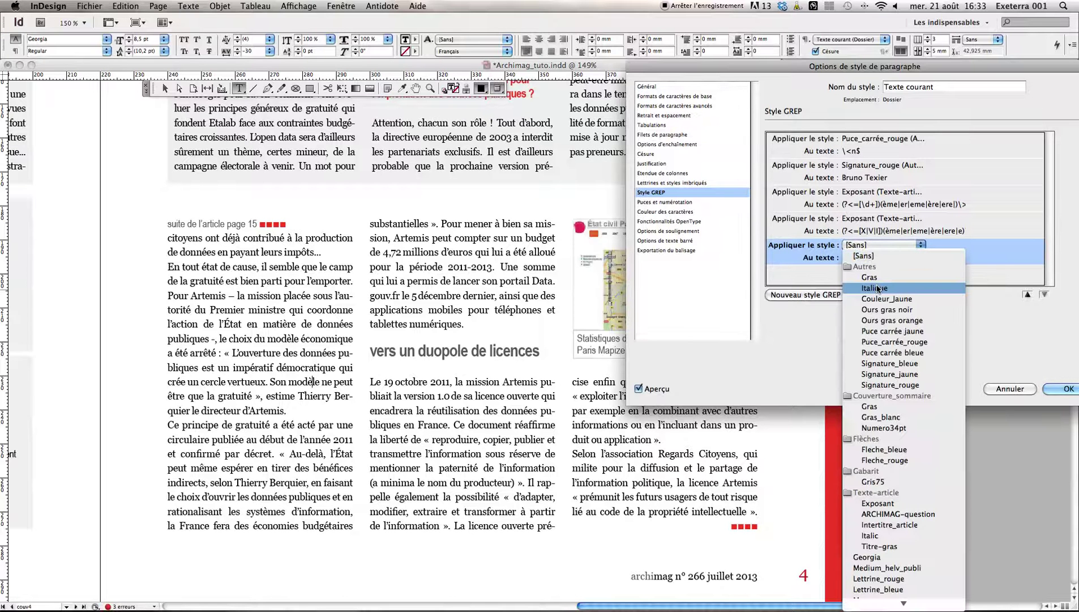
pyautogui.click(877, 288)
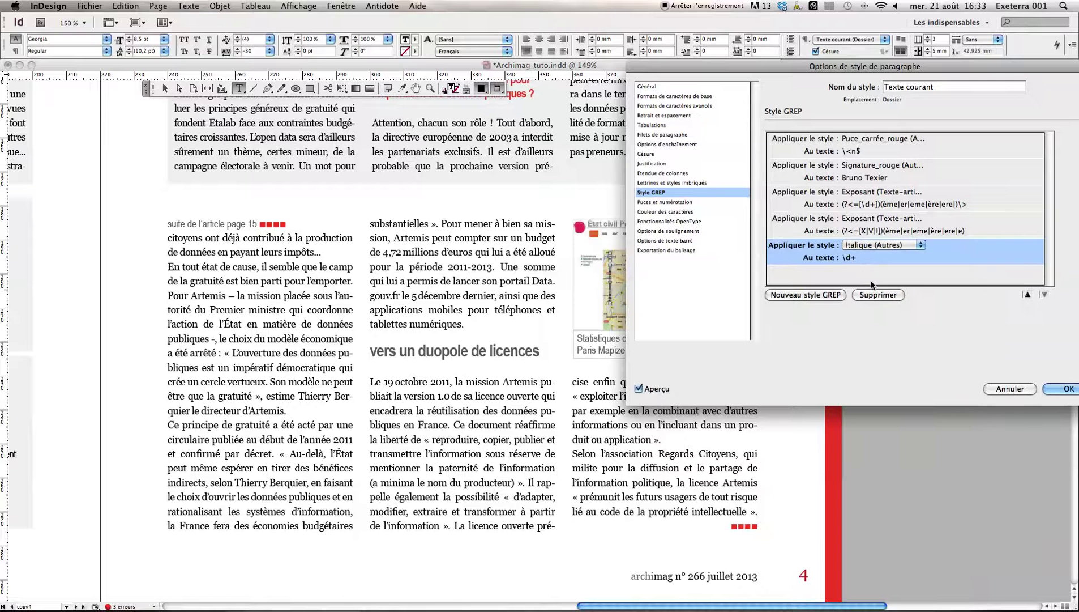
# Step: Replace the new GREP style's expression with an opening English quotation mark followed by a non-breaking space (~{~S)
pyautogui.click(861, 258)
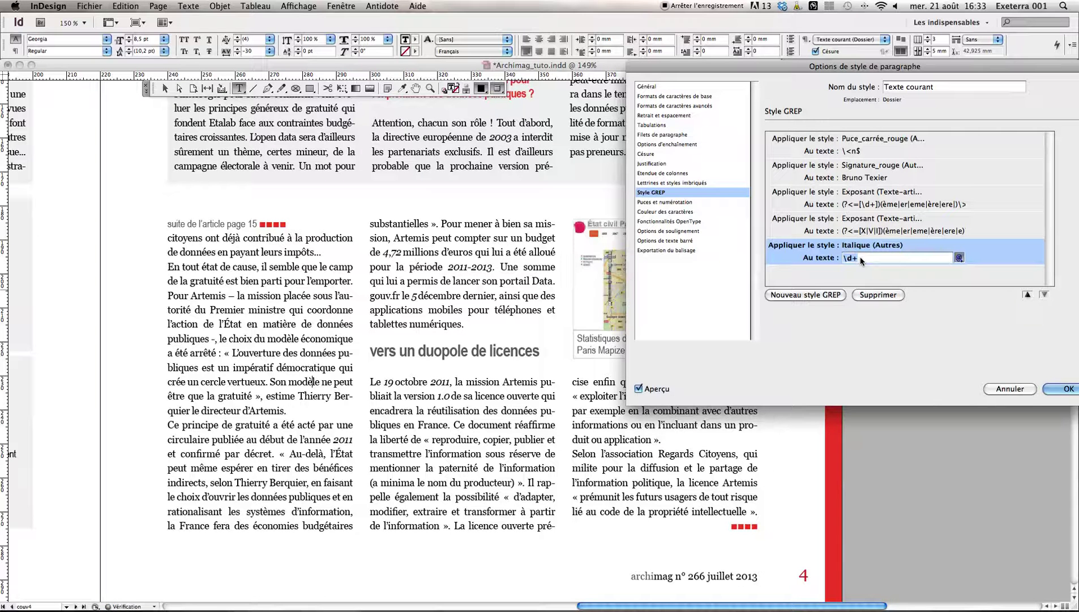
pyautogui.press('BackSpace')
pyautogui.click(959, 258)
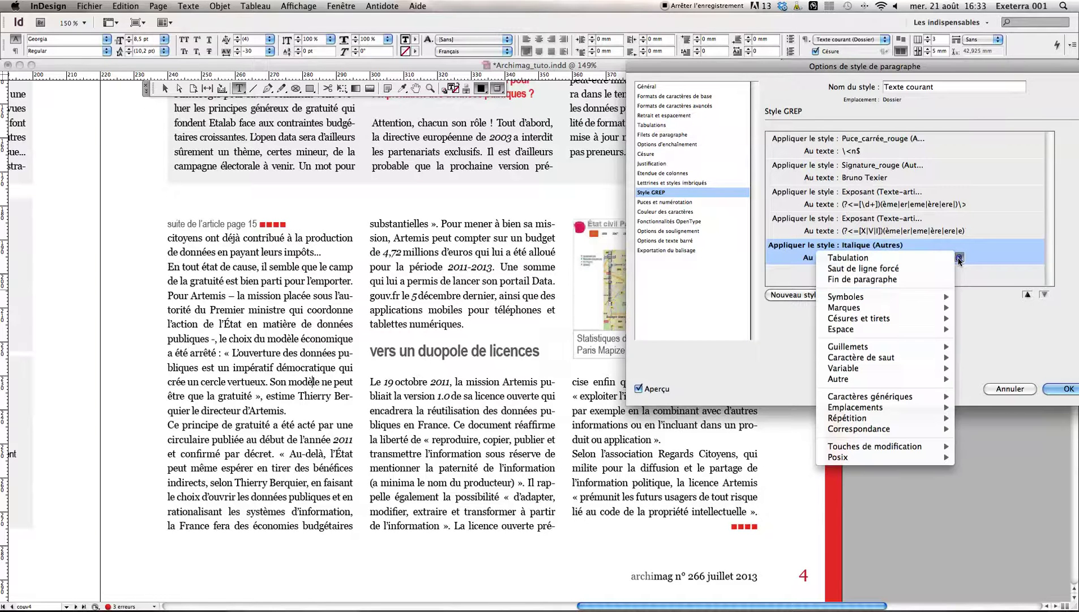
pyautogui.moveTo(883, 346)
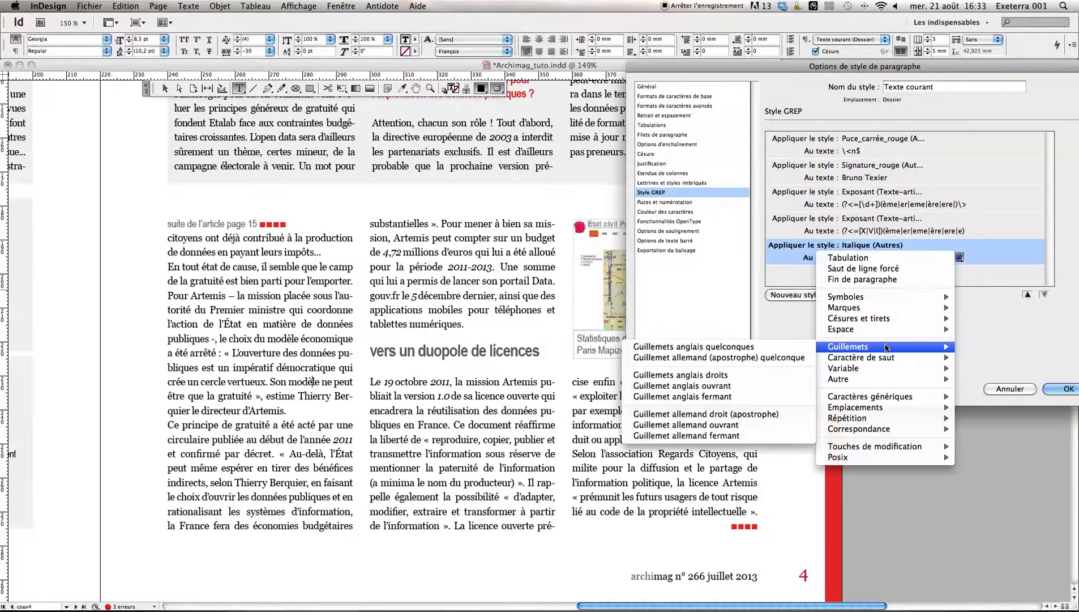
pyautogui.click(741, 385)
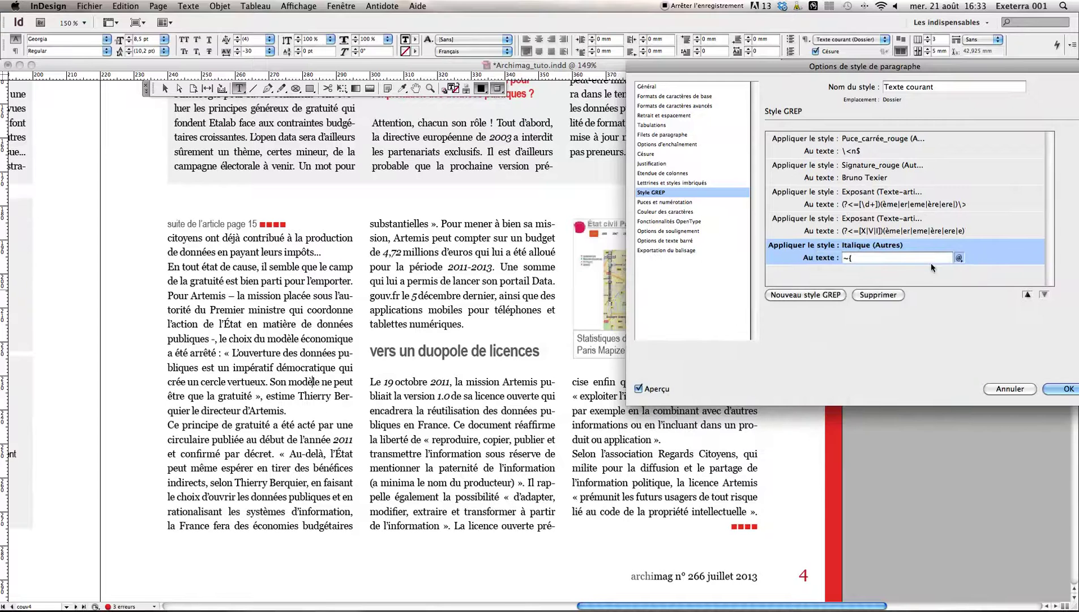
pyautogui.click(959, 258)
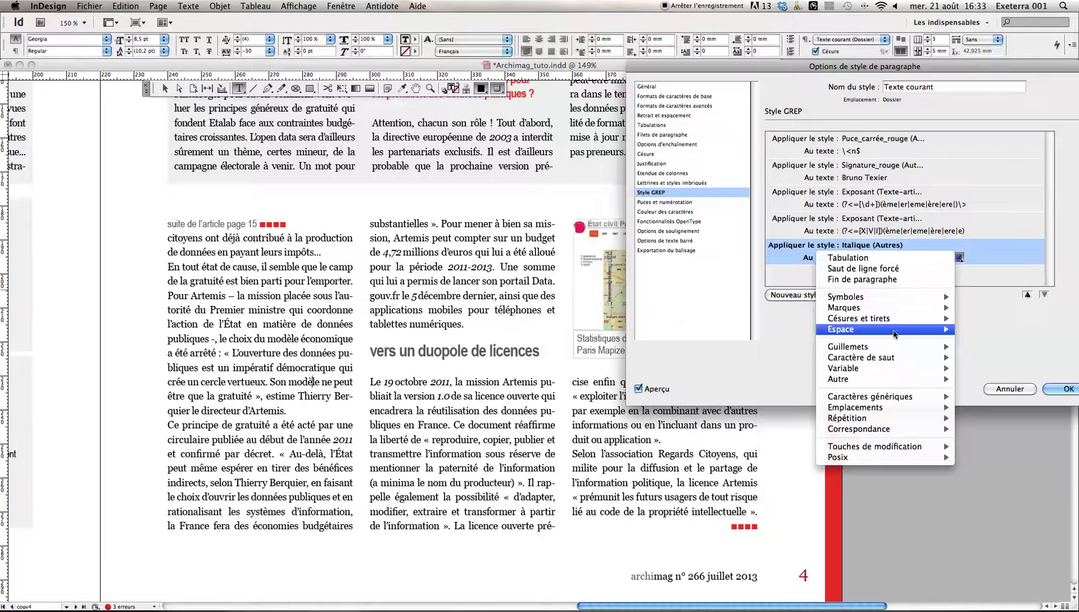
pyautogui.moveTo(838, 335)
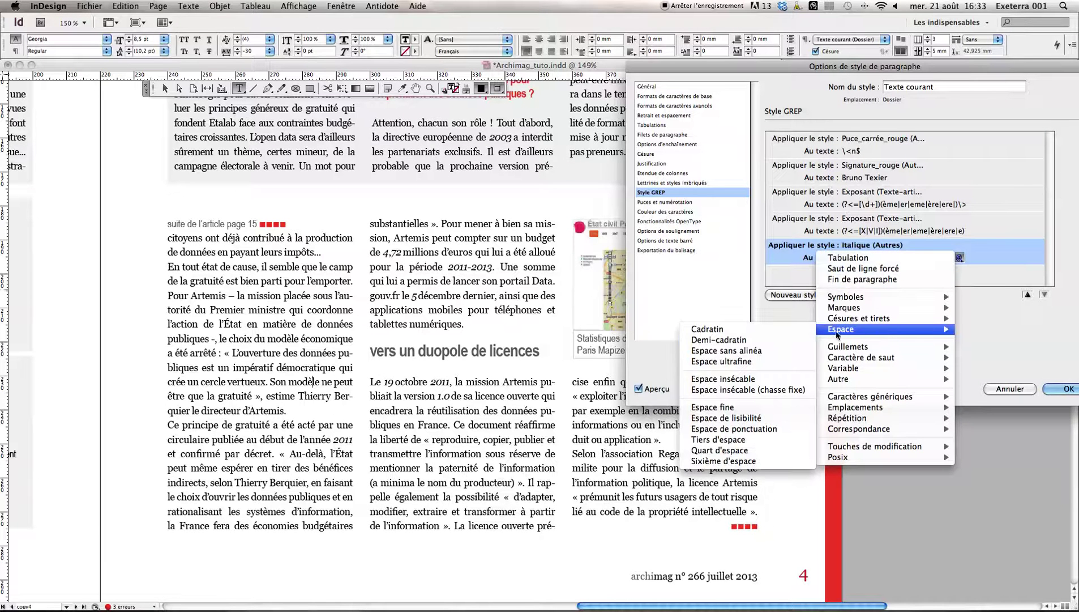
pyautogui.click(753, 378)
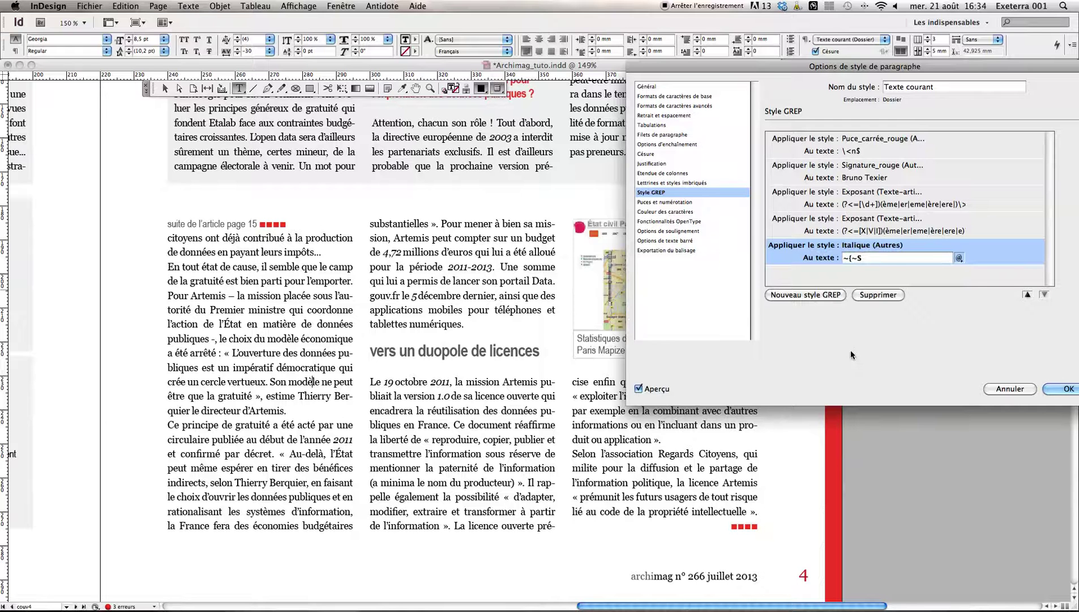
# Step: Extend the expression with any character repeated one or more times (.+)
pyautogui.click(960, 258)
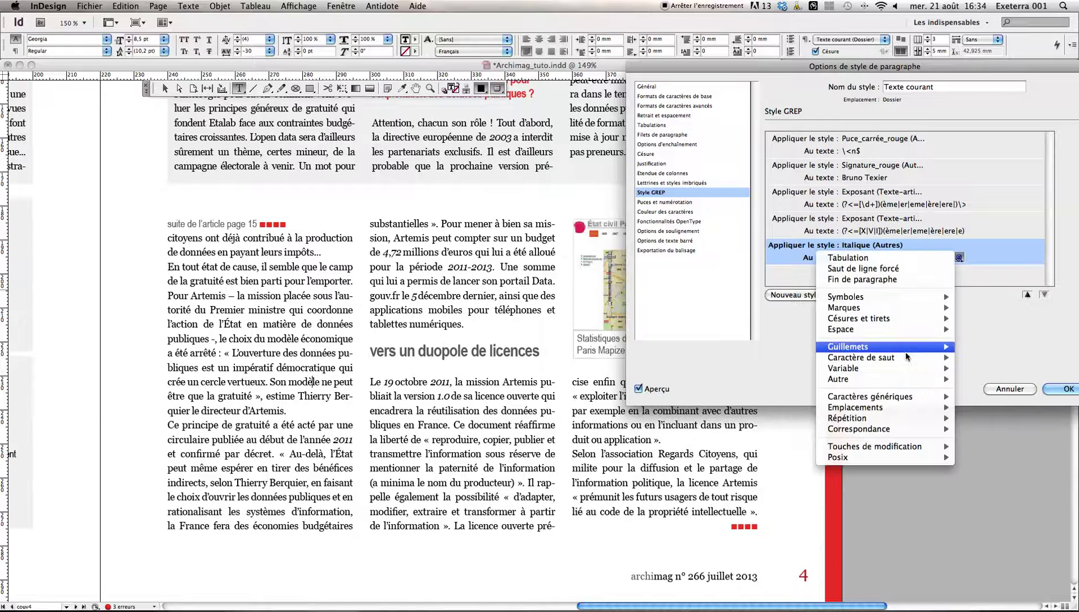
pyautogui.moveTo(898, 398)
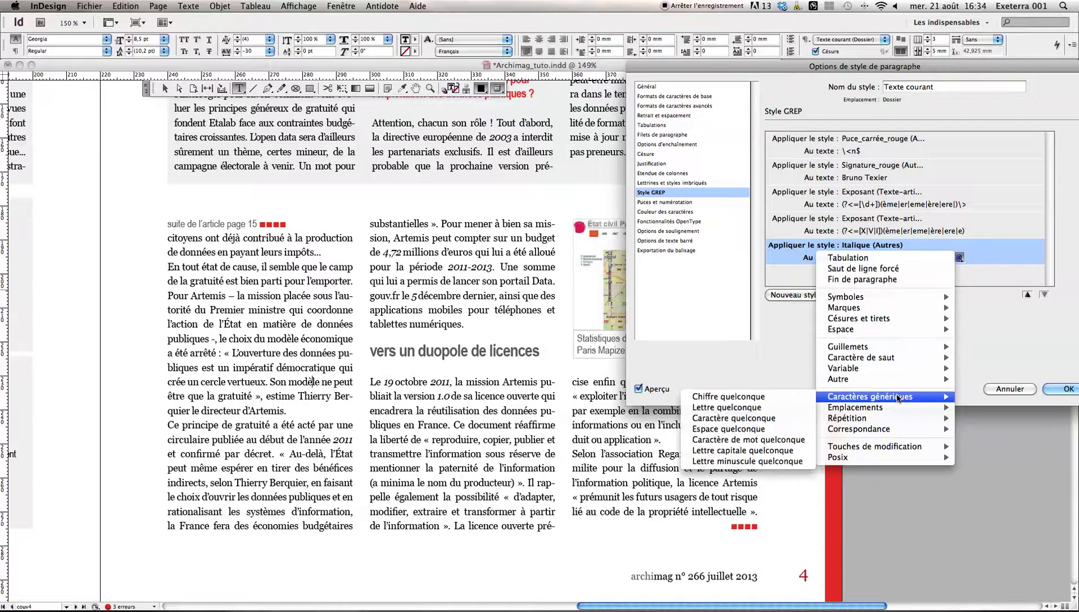
pyautogui.click(786, 420)
pyautogui.click(959, 258)
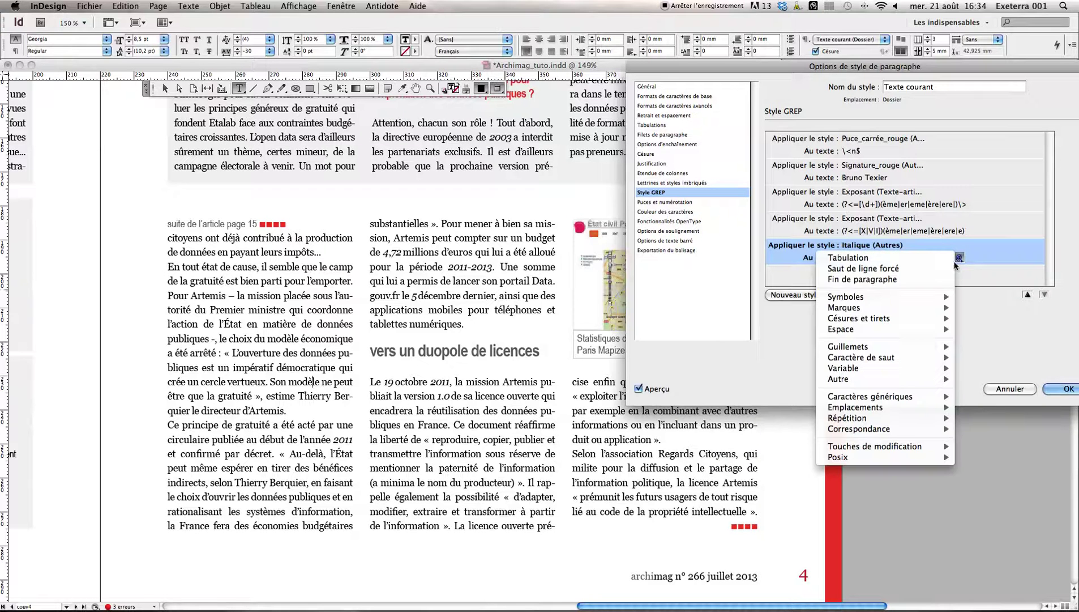
pyautogui.moveTo(906, 418)
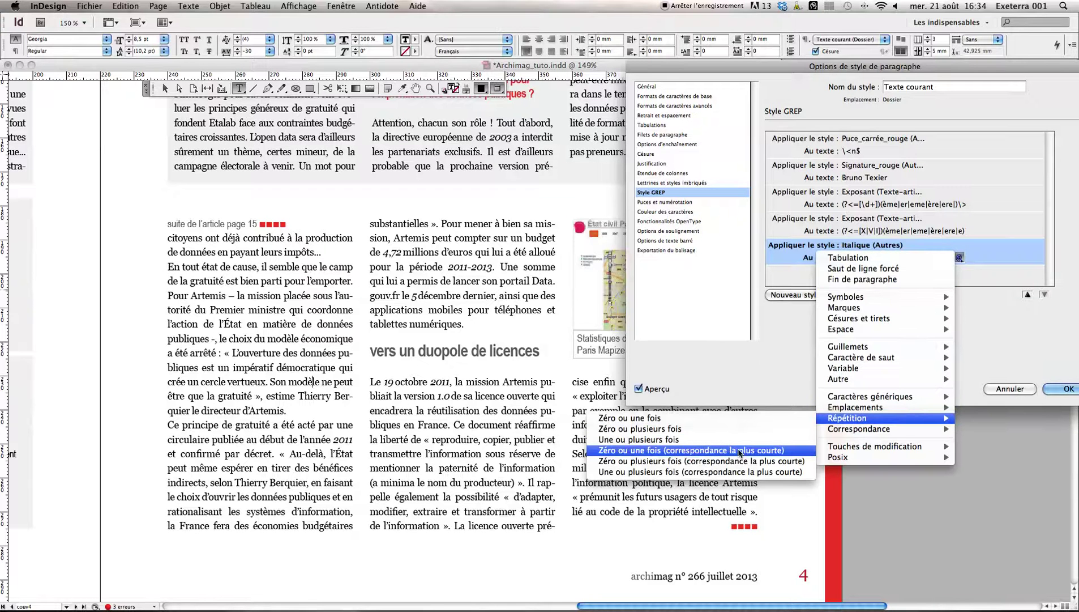
pyautogui.click(729, 441)
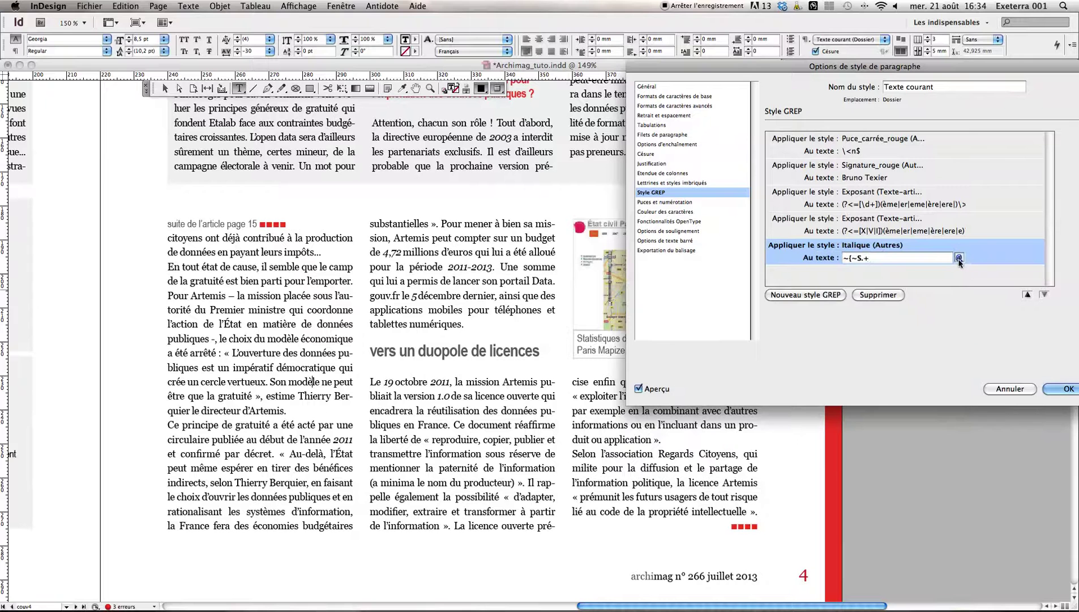
# Step: Complete the expression with a non-breaking space and a closing English quotation mark (~{~S.+~S~}), and confirm the style options
pyautogui.click(959, 257)
pyautogui.moveTo(883, 329)
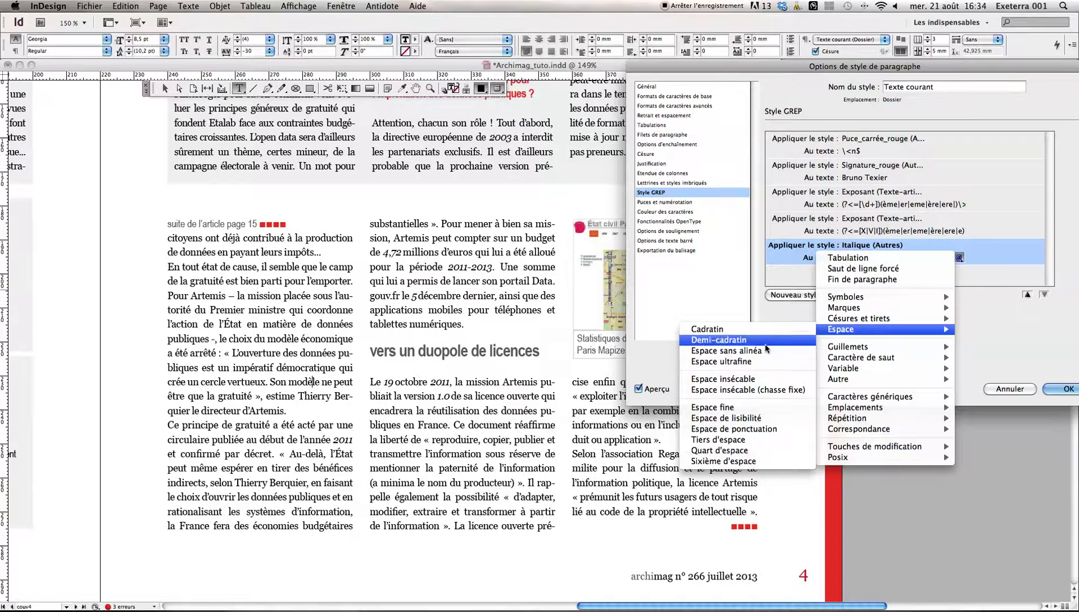
pyautogui.click(722, 378)
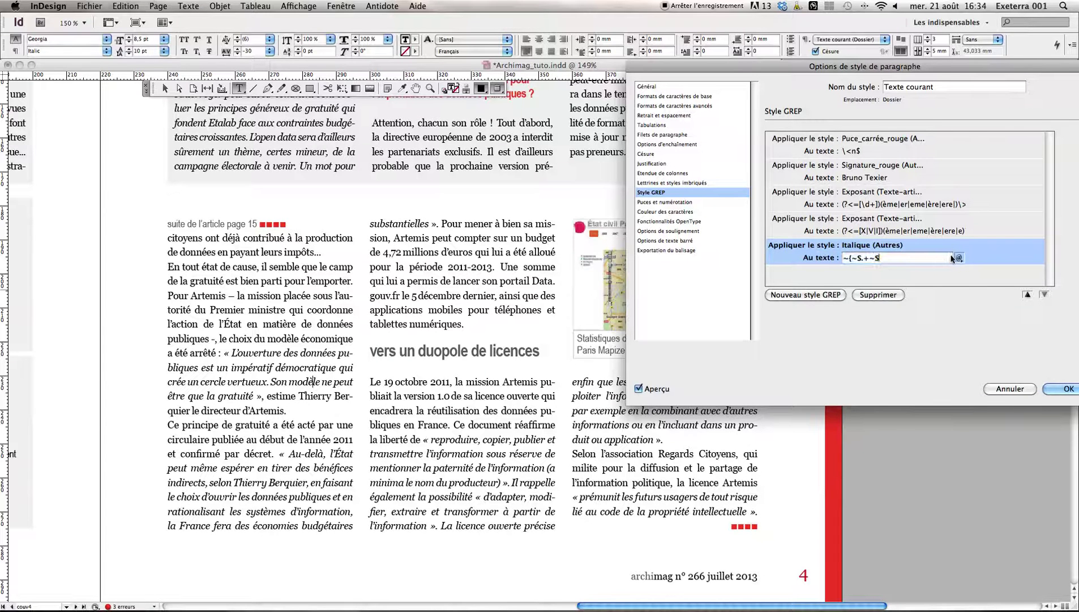
pyautogui.click(959, 257)
pyautogui.moveTo(838, 351)
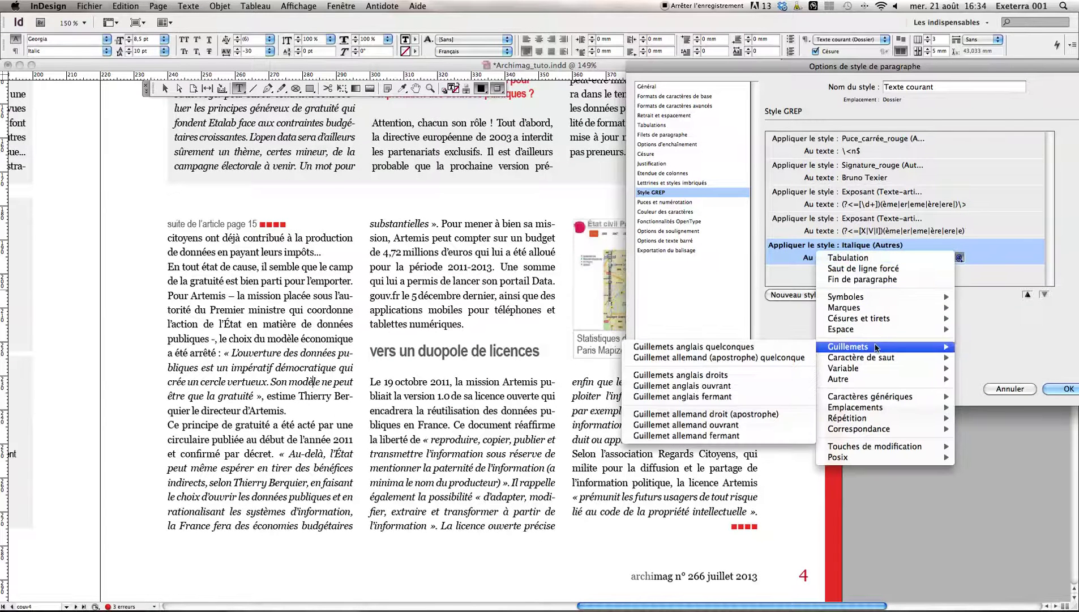
pyautogui.click(774, 395)
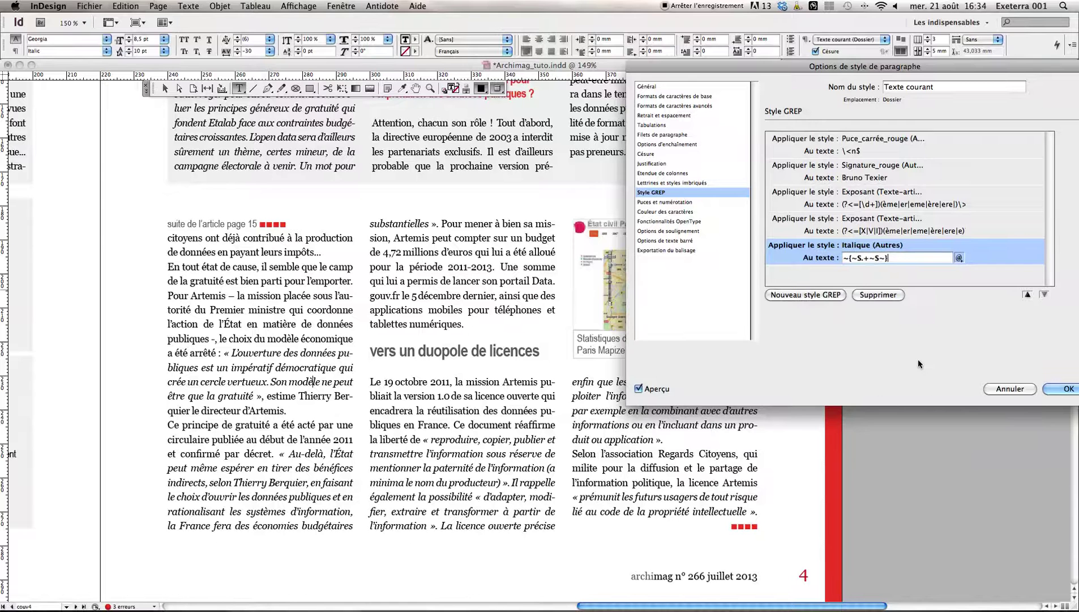
pyautogui.click(1053, 388)
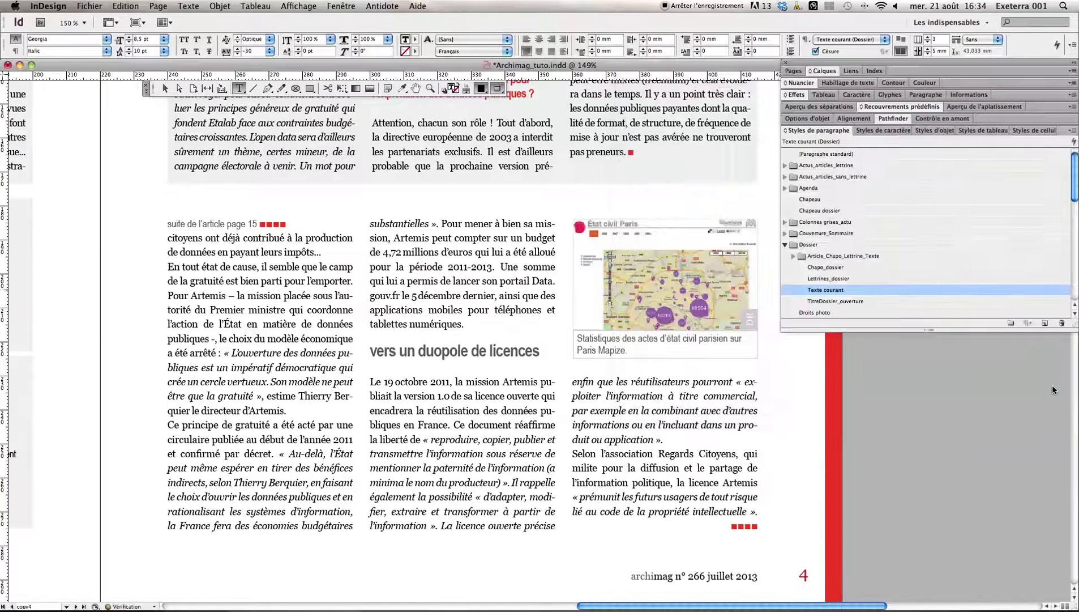
# Step: Examine the italics on the first column's first quotation, checking its opening guillemet and the enclosed text
pyautogui.moveTo(223, 353); pyautogui.dragTo(258, 392)
pyautogui.click(258, 391)
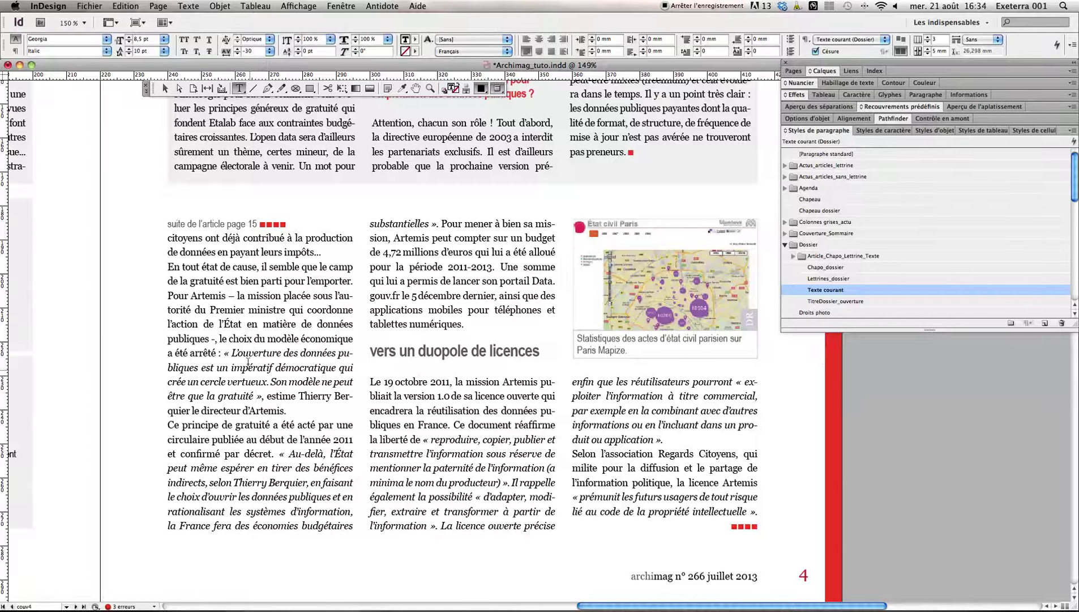
pyautogui.hscroll(3, 224, 354)
pyautogui.hscroll(-5, 224, 354)
pyautogui.moveTo(400, 353); pyautogui.dragTo(407, 352)
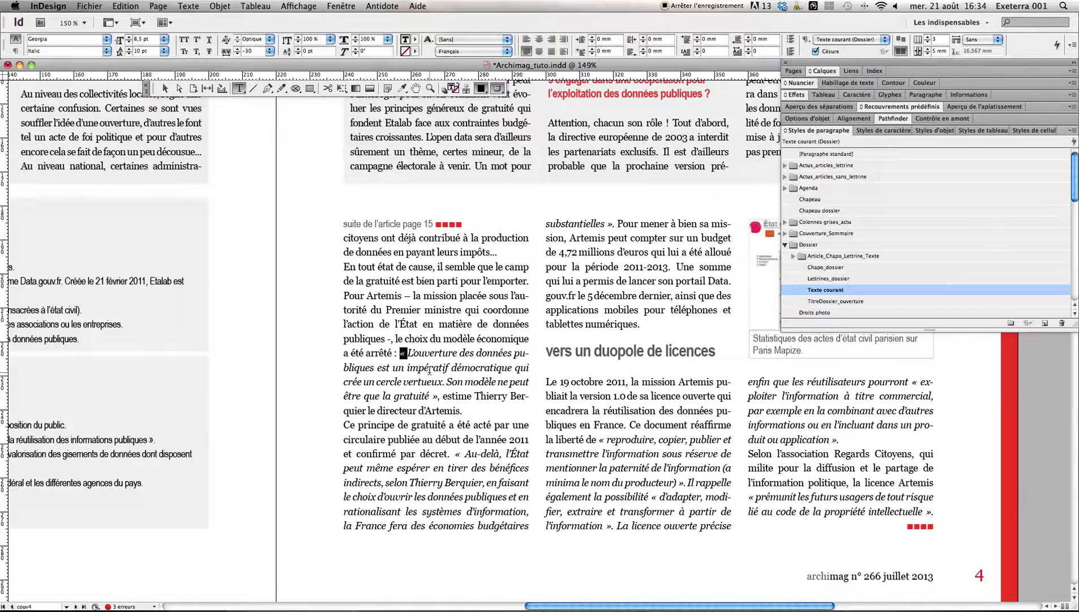
pyautogui.moveTo(409, 355); pyautogui.dragTo(431, 396)
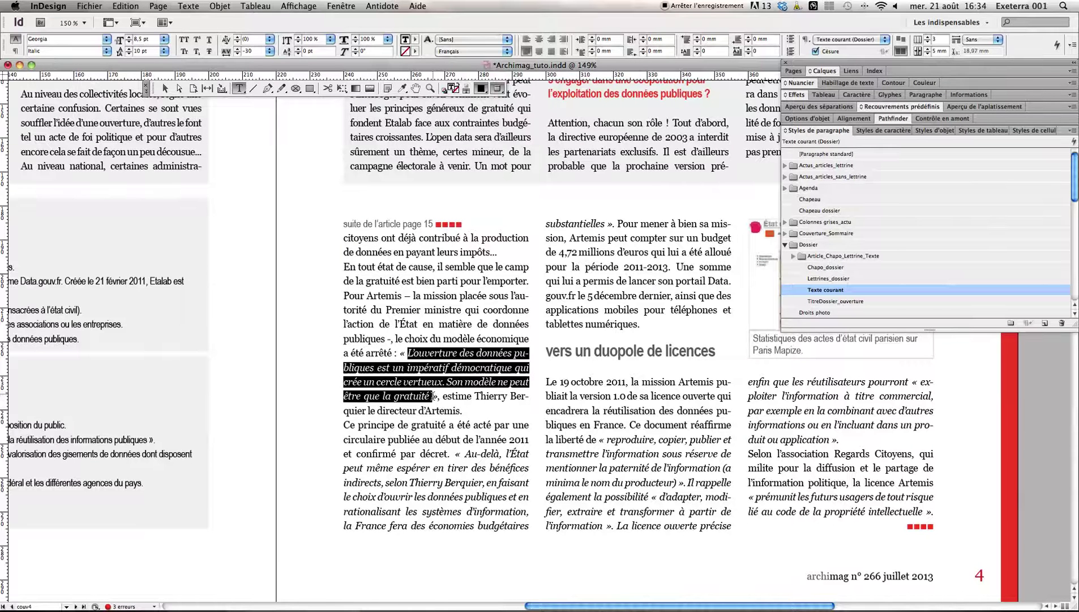
pyautogui.hscroll(3, 461, 474)
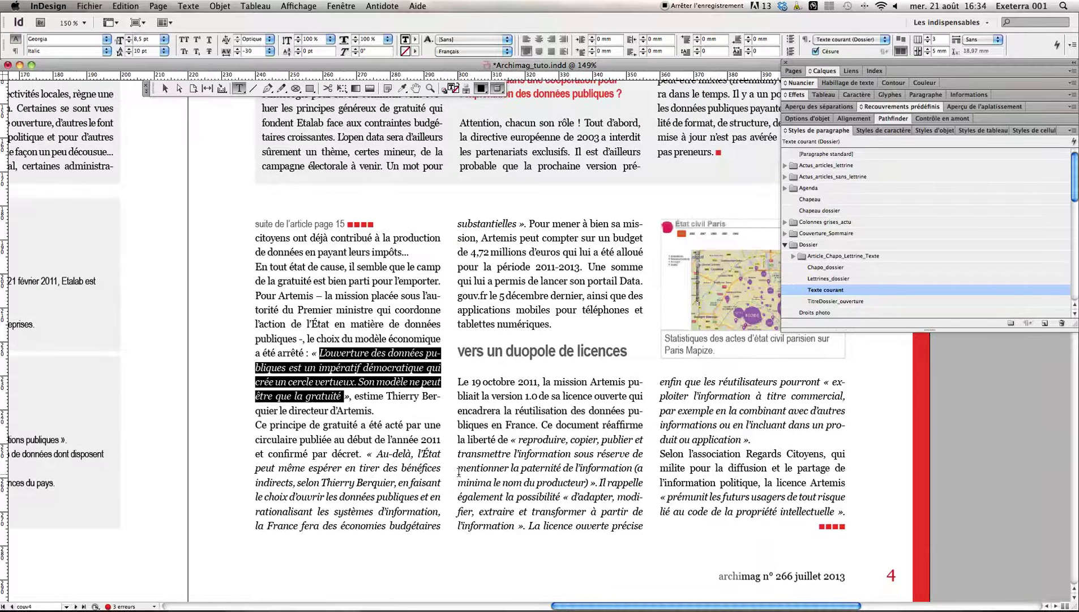
# Step: Examine whether the italics cover the attribution inside the second quotation and the text between quotations in the other columns
pyautogui.moveTo(297, 482); pyautogui.dragTo(396, 482)
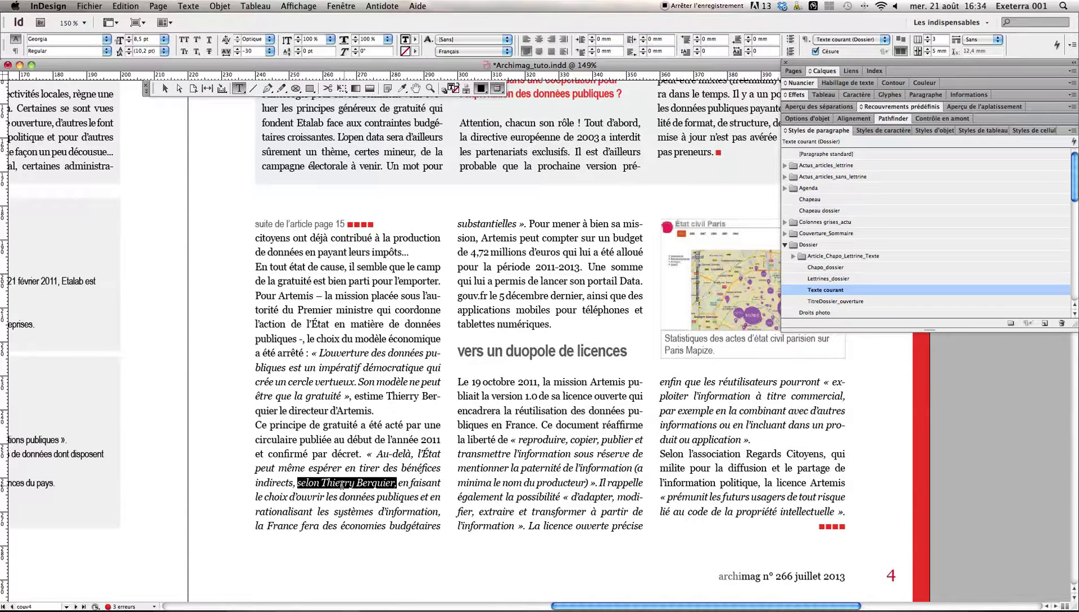
pyautogui.click(320, 483)
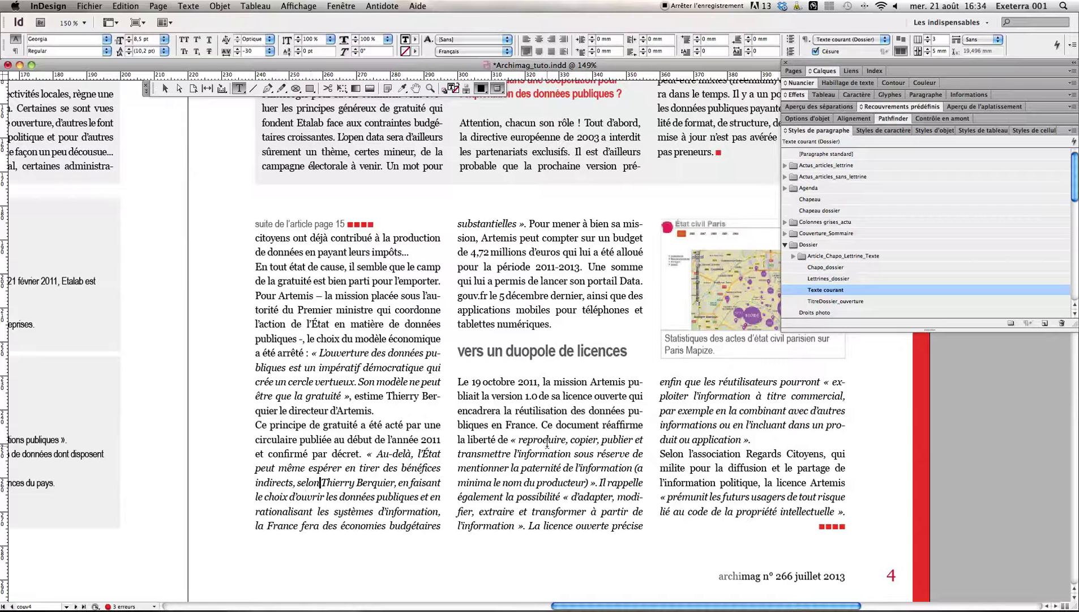
pyautogui.moveTo(516, 441); pyautogui.dragTo(560, 496)
pyautogui.click(600, 480)
pyautogui.moveTo(660, 382); pyautogui.dragTo(825, 382)
pyautogui.click(784, 400)
# Step: Deselect the text frame and clear the expression of the Italique GREP style in the Texte courant paragraph style
pyautogui.click(163, 88)
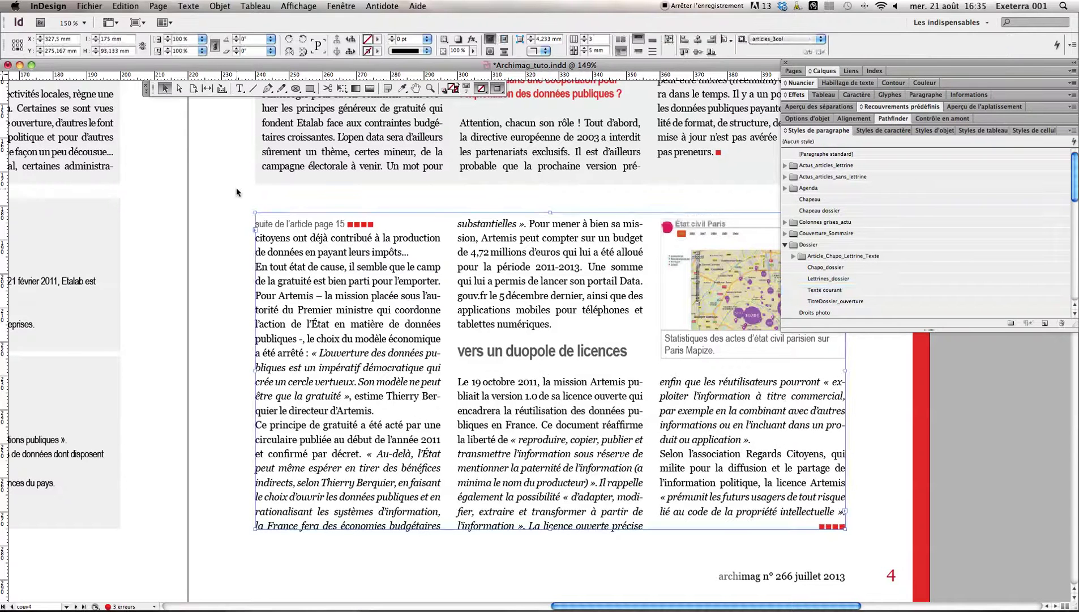
pyautogui.doubleClick(849, 289)
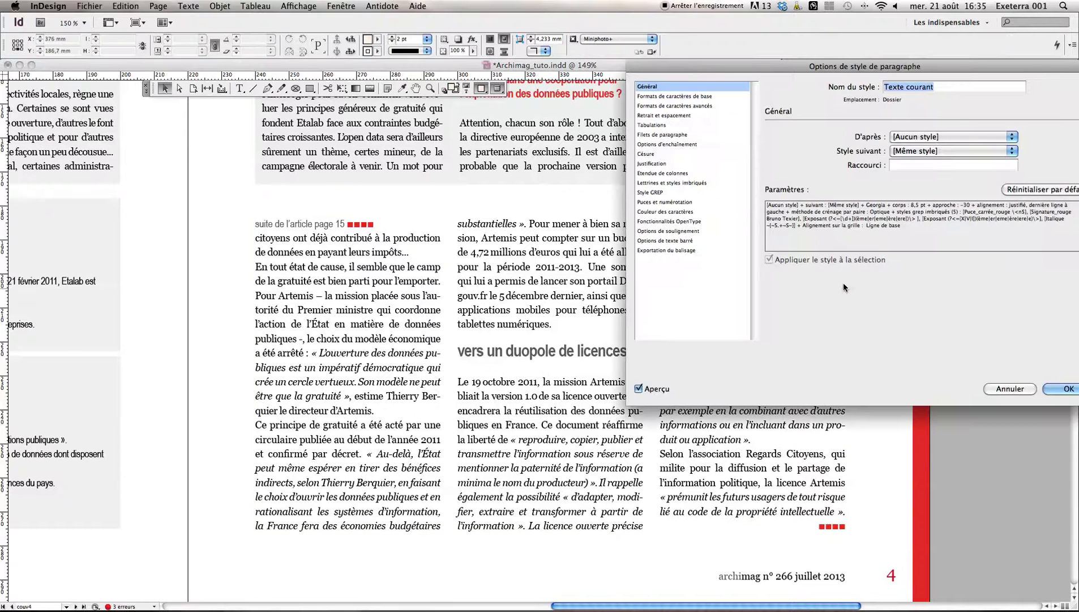
pyautogui.click(669, 191)
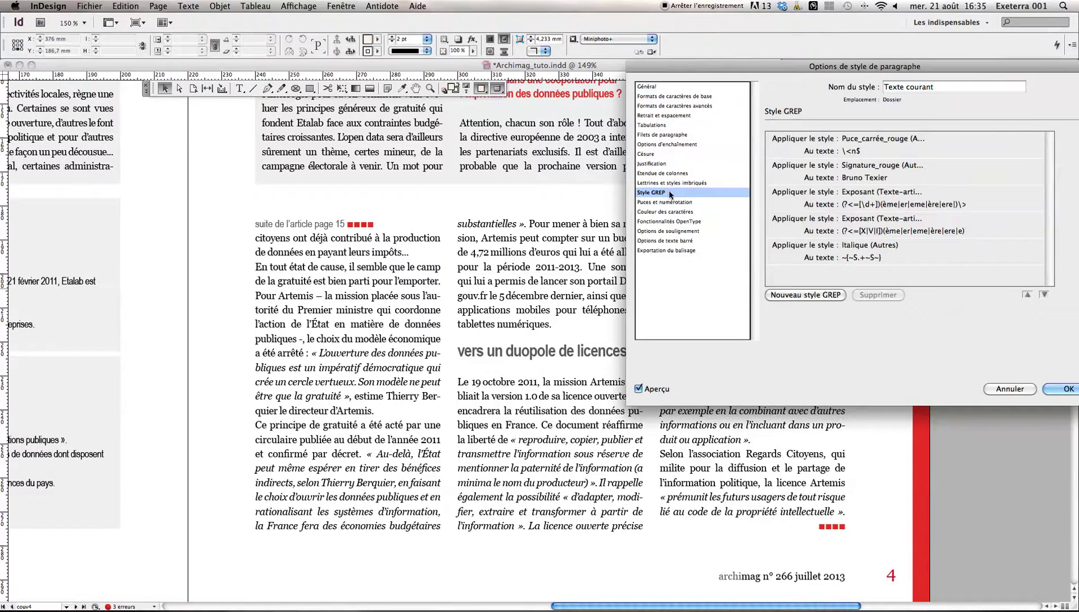
pyautogui.click(861, 258)
pyautogui.press('BackSpace')
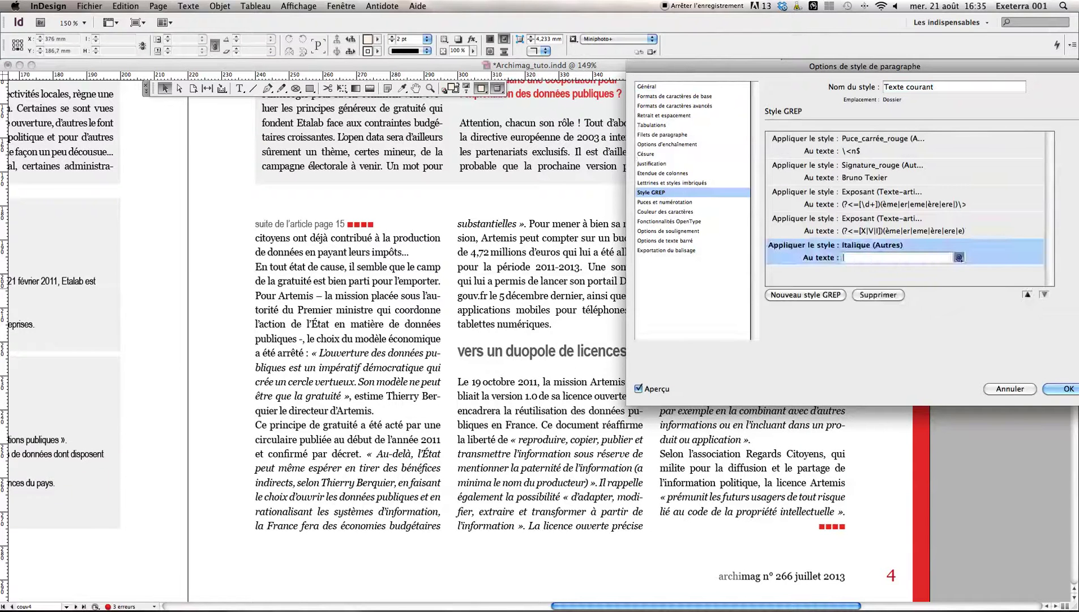
# Step: Begin the Italique expression with an opening English quotation mark followed by a non-breaking space (~{~S)
pyautogui.click(959, 258)
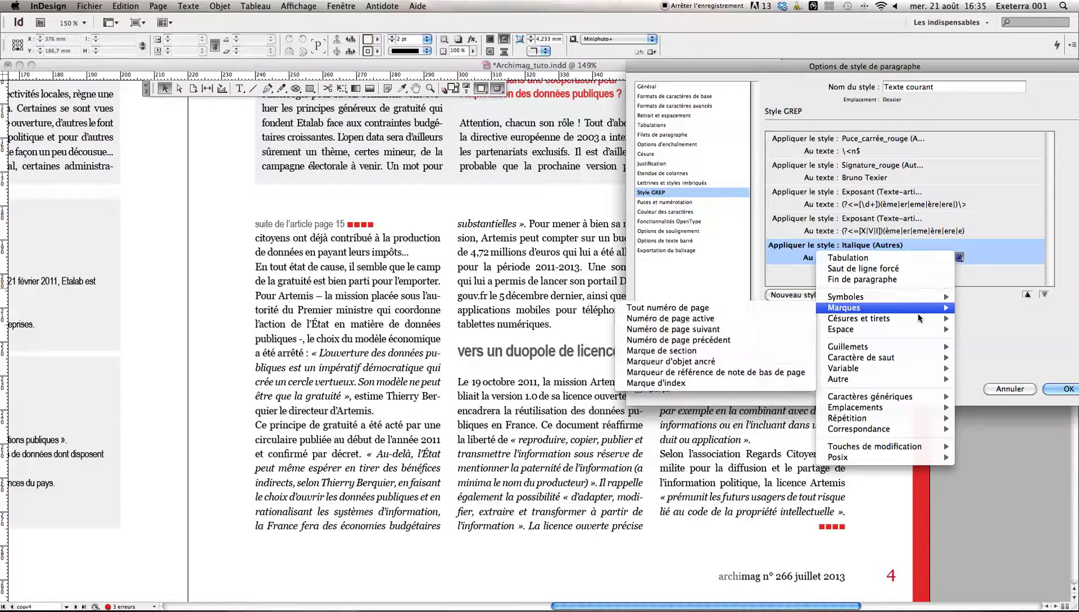
pyautogui.moveTo(883, 346)
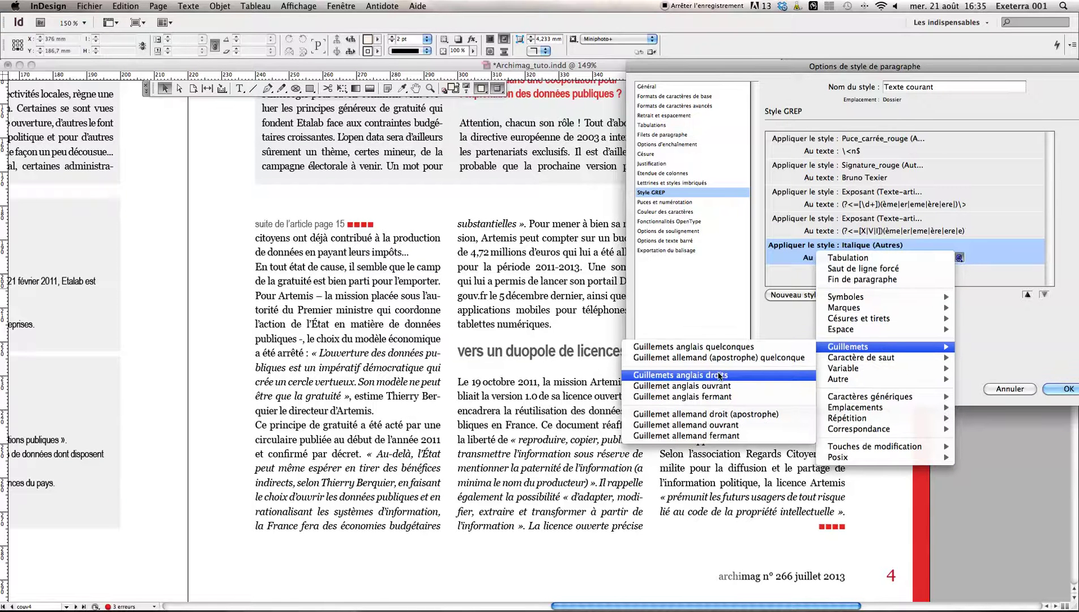
pyautogui.click(718, 385)
pyautogui.click(959, 258)
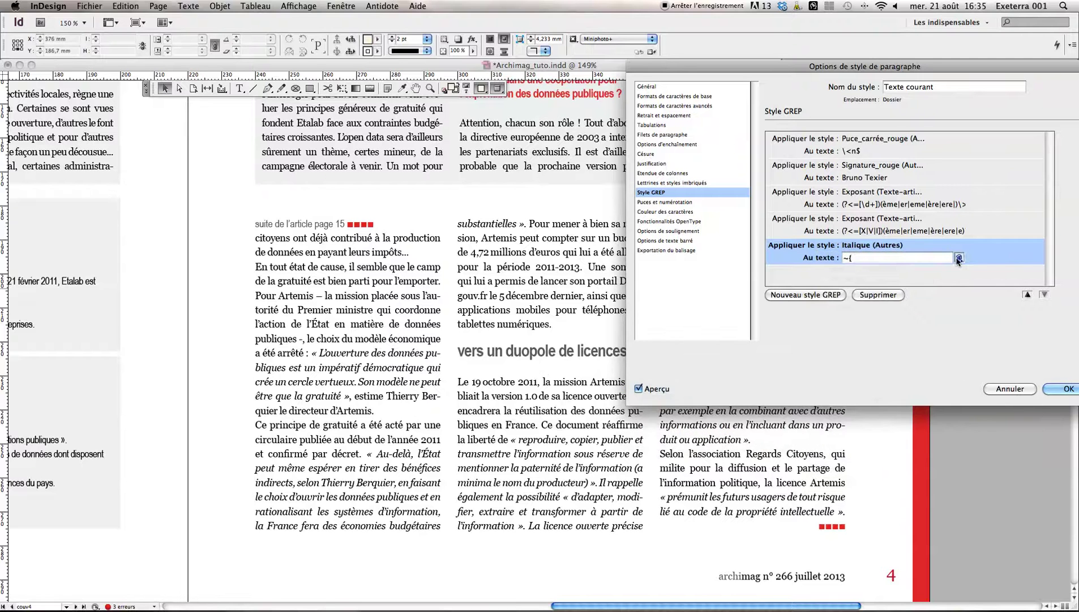
pyautogui.moveTo(860, 333)
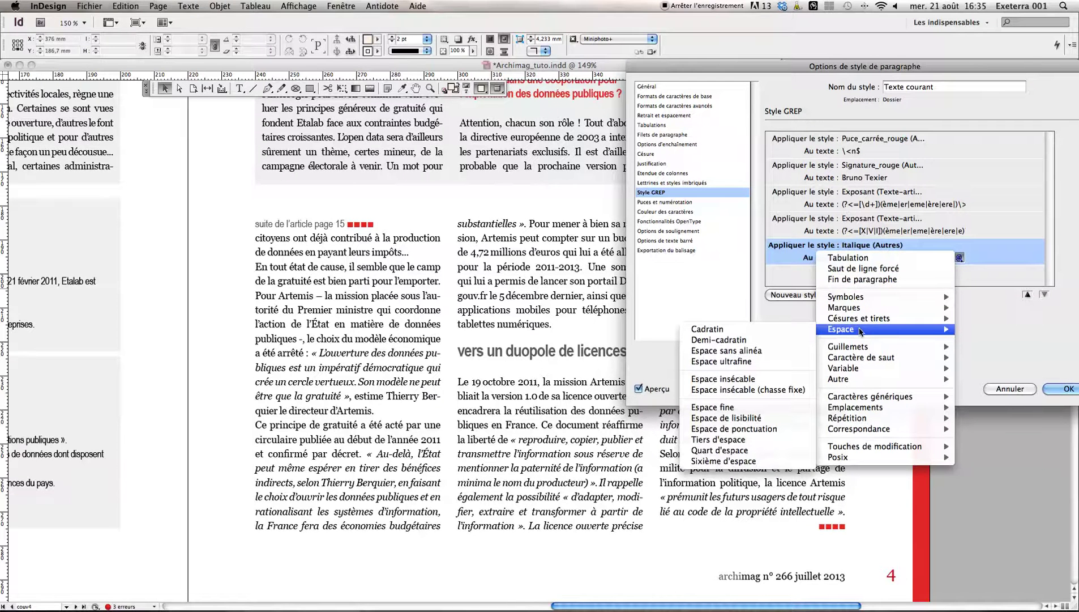
pyautogui.click(723, 378)
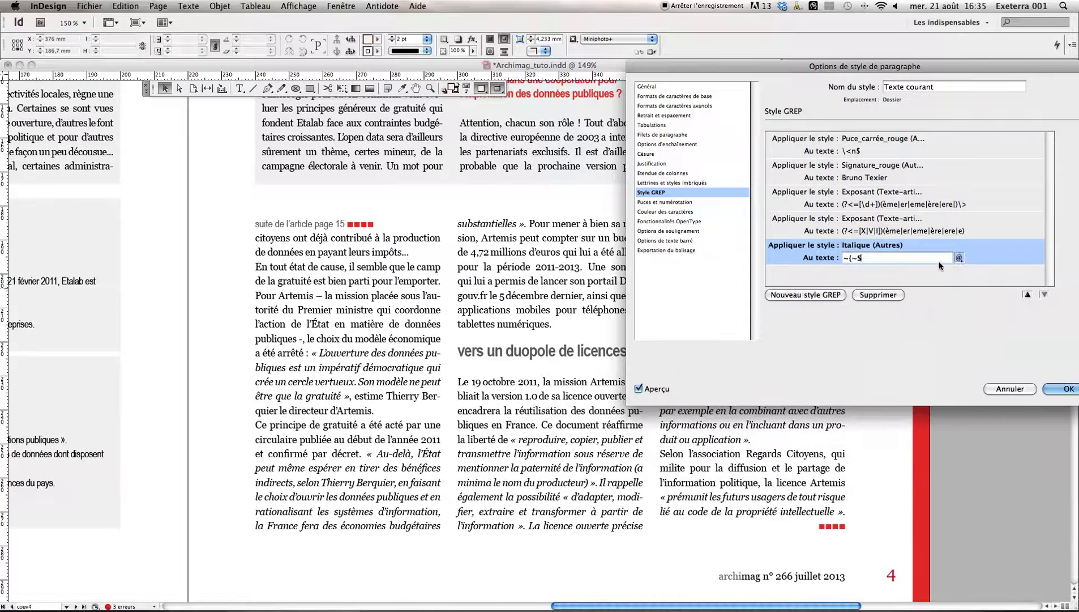
# Step: Extend the expression with any character repeated one or more times using the shortest match (.+?)
pyautogui.click(959, 257)
pyautogui.moveTo(818, 400)
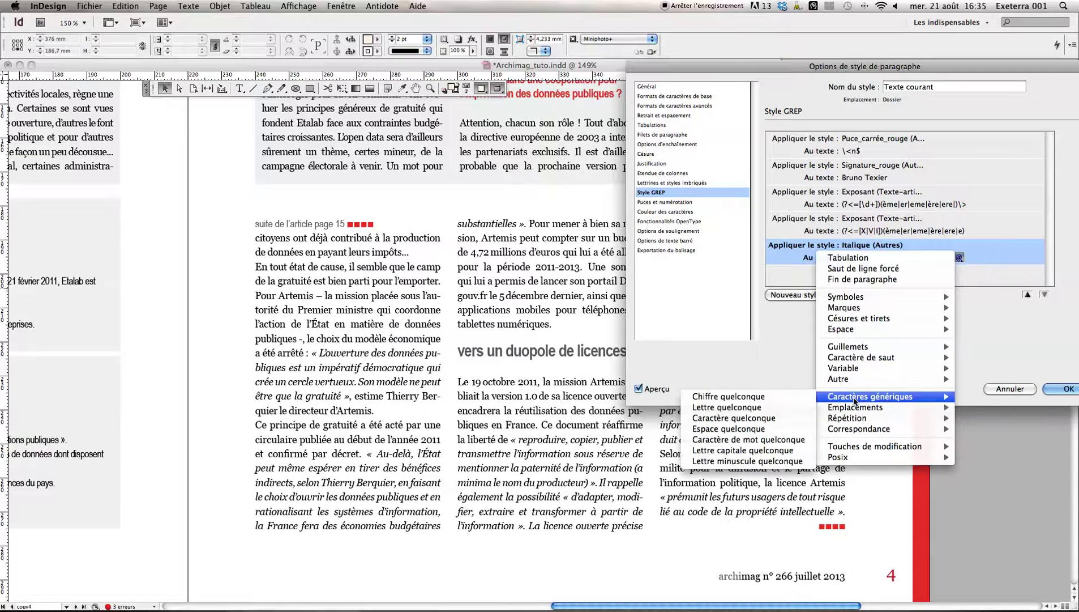
pyautogui.click(766, 417)
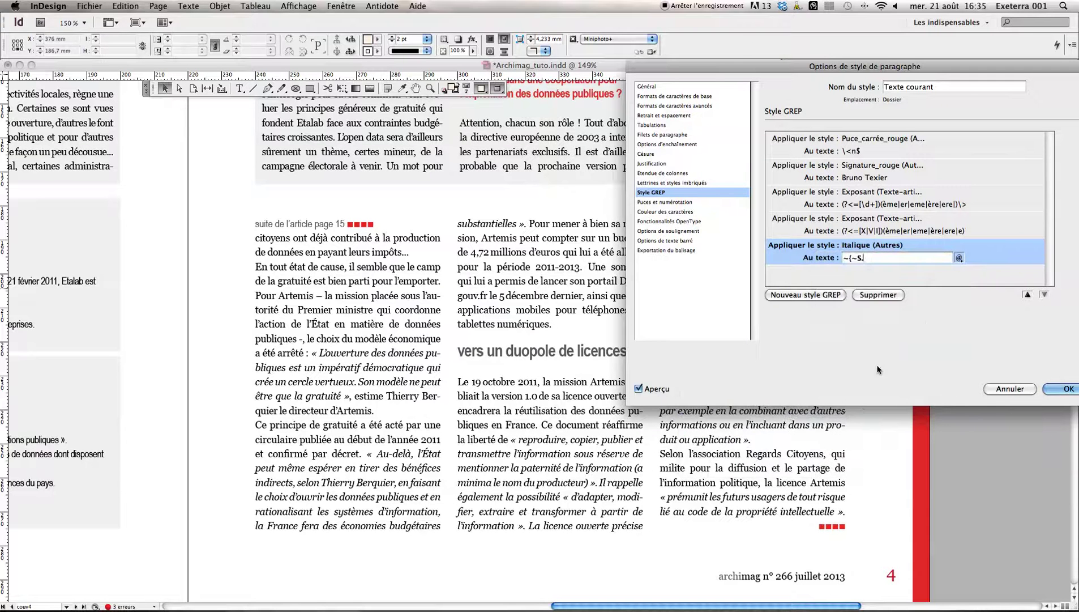
pyautogui.click(959, 257)
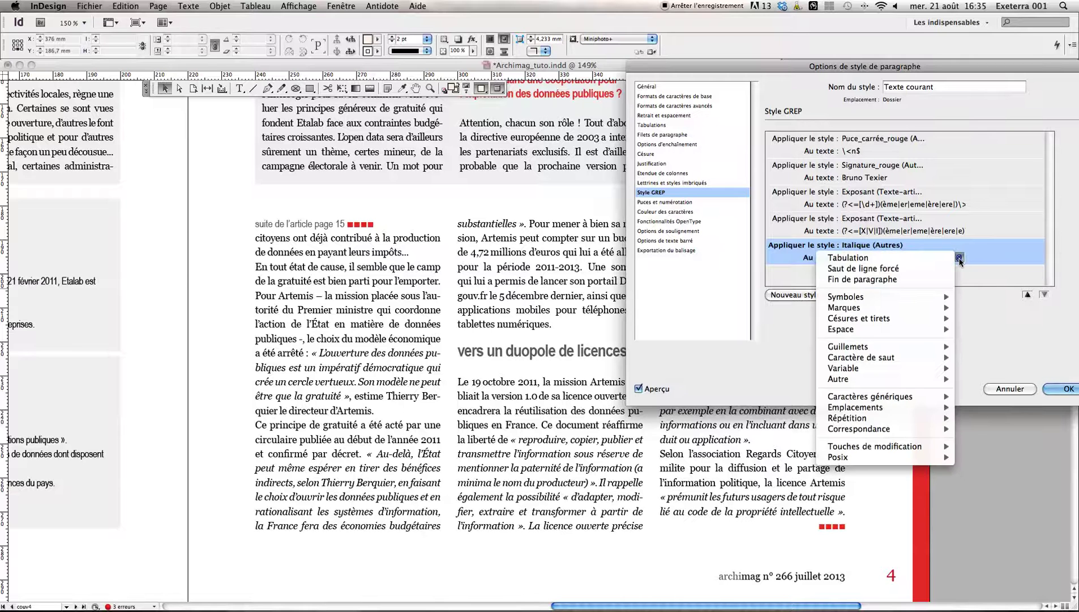
pyautogui.moveTo(886, 428)
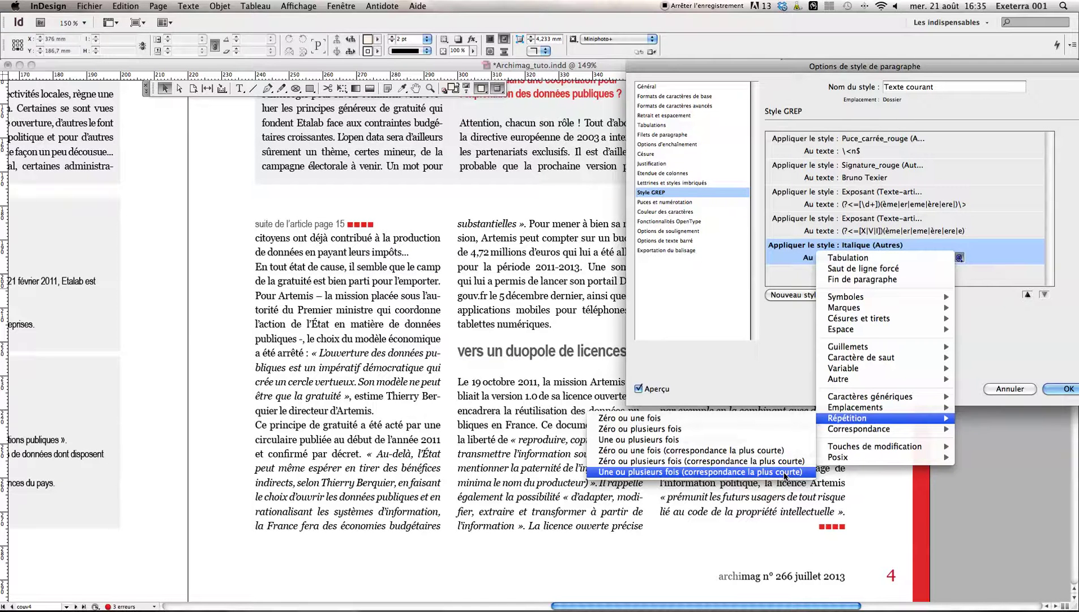
pyautogui.click(785, 472)
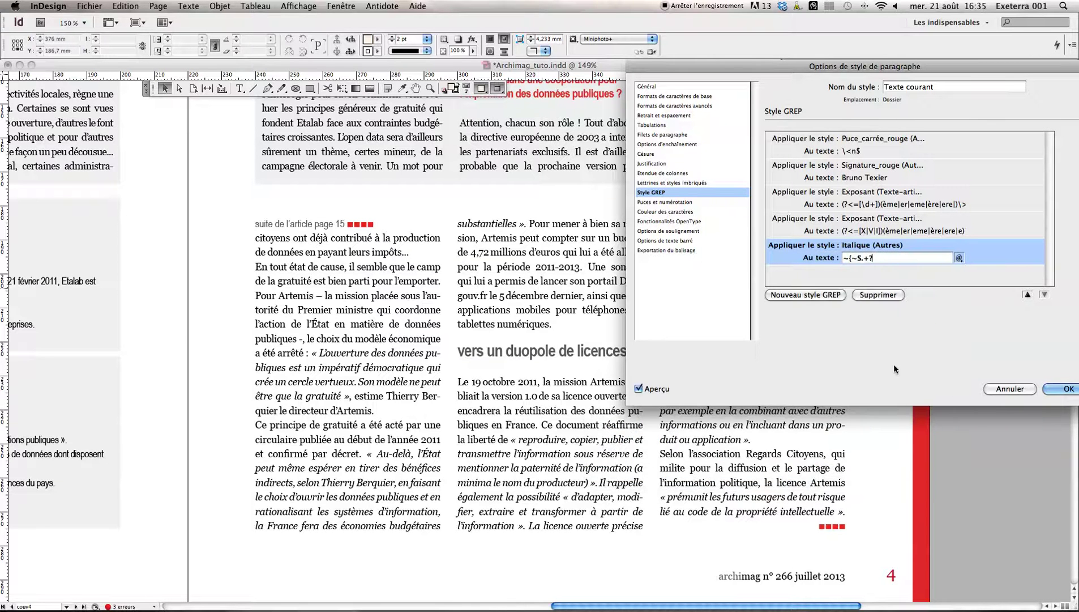
# Step: Complete the expression with a non-breaking space and a closing English quotation mark (~{~S.+?~S~}), and confirm the style options
pyautogui.click(958, 256)
pyautogui.moveTo(897, 329)
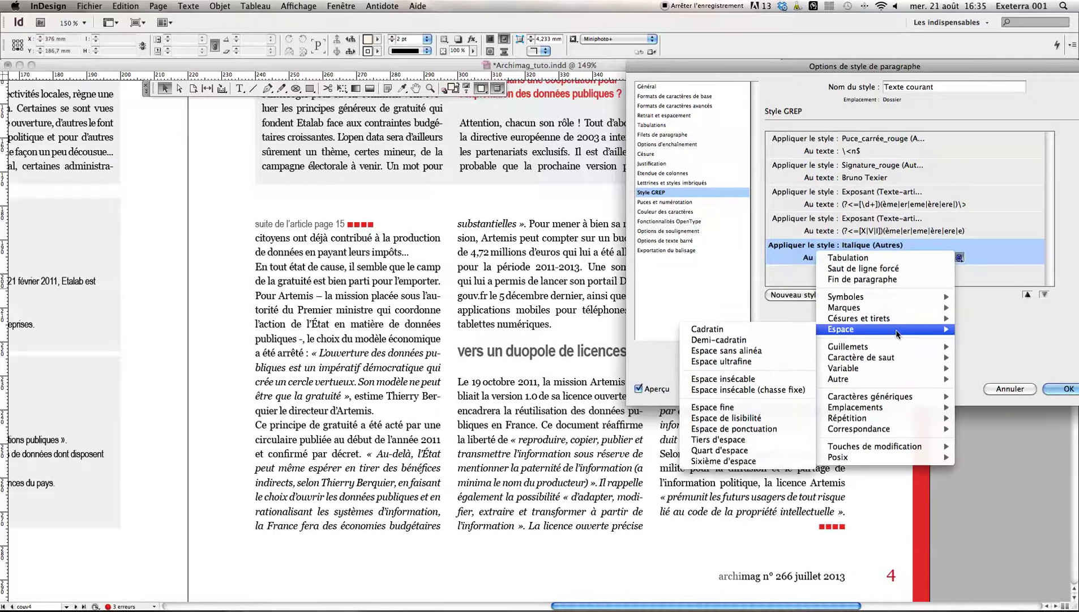
pyautogui.click(723, 378)
pyautogui.click(960, 258)
pyautogui.moveTo(880, 346)
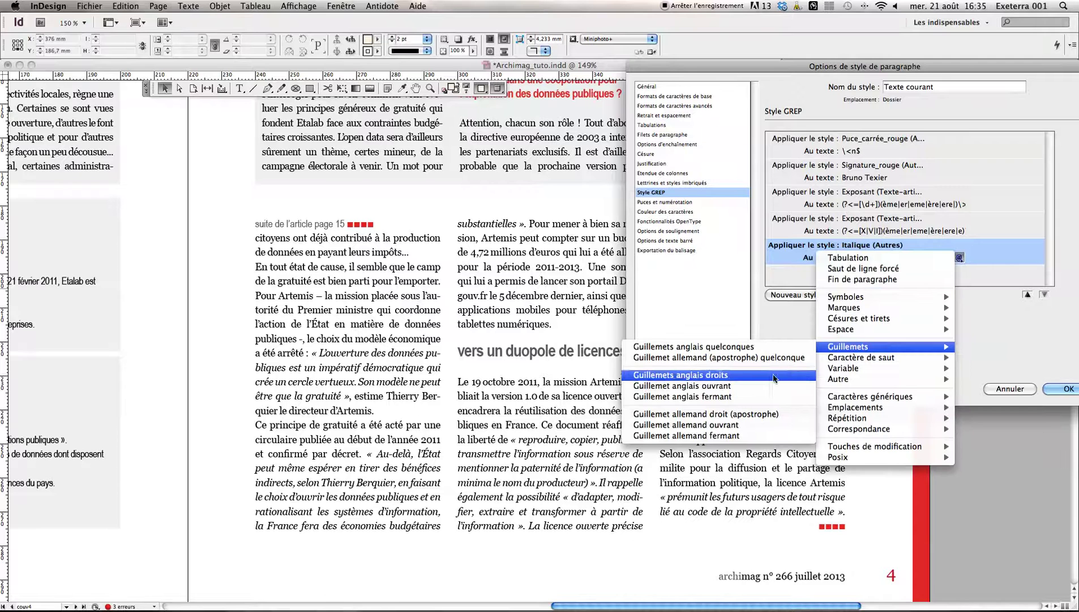
pyautogui.click(762, 392)
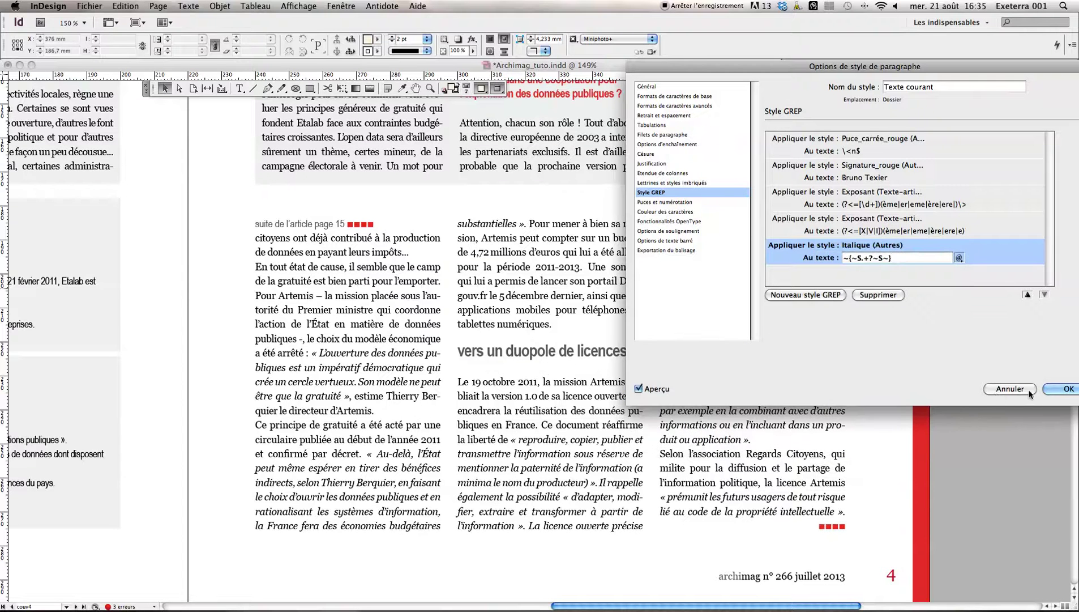
pyautogui.click(1054, 388)
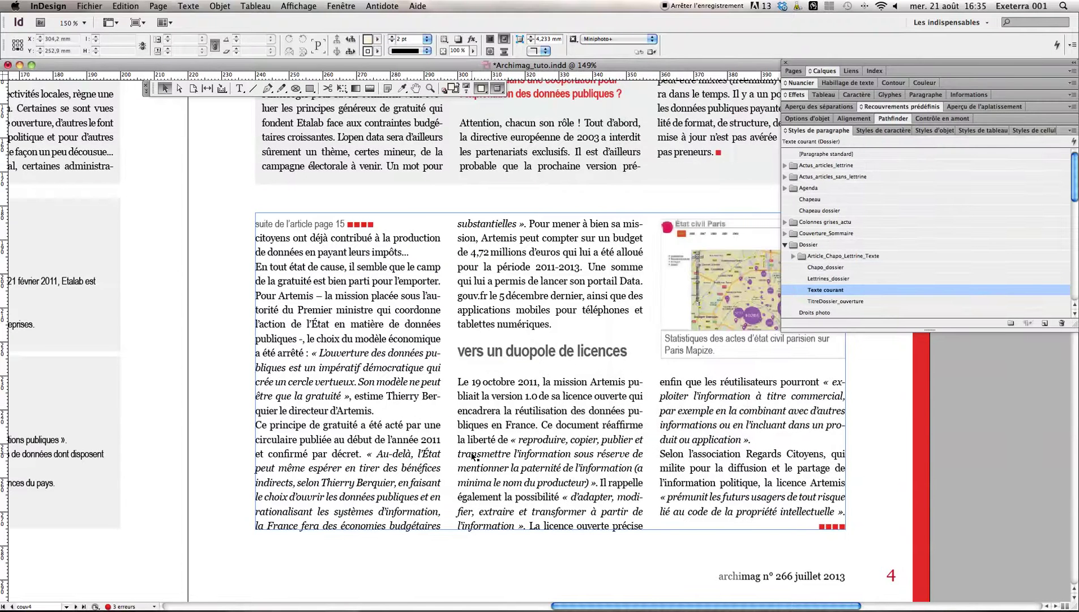
# Step: Examine the formatting of the words between the two quotations in the second column and at the third column's start
pyautogui.doubleClick(541, 481)
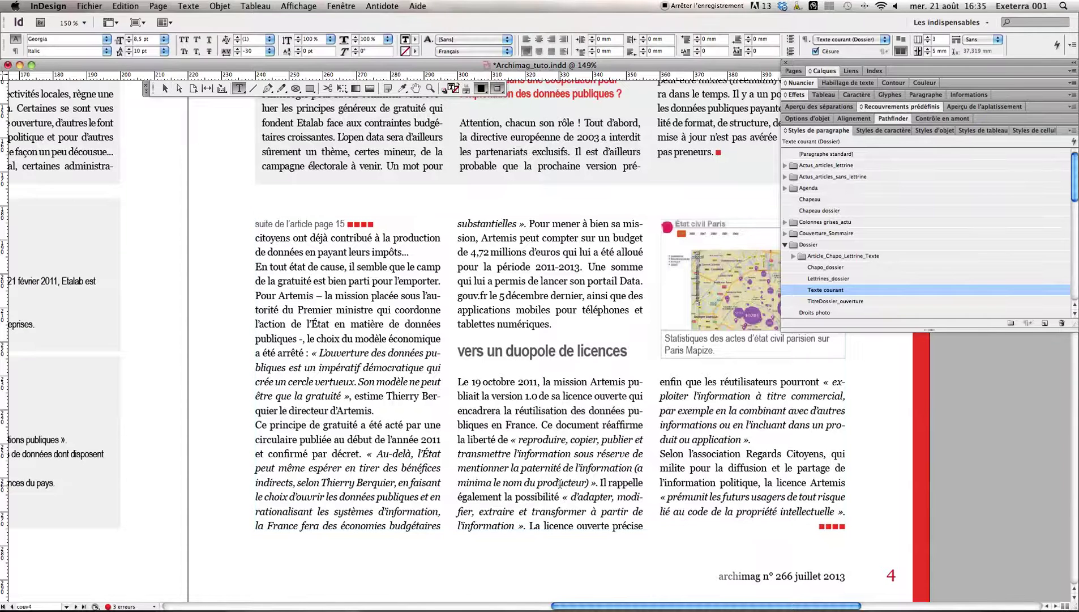
pyautogui.moveTo(601, 482); pyautogui.dragTo(562, 491)
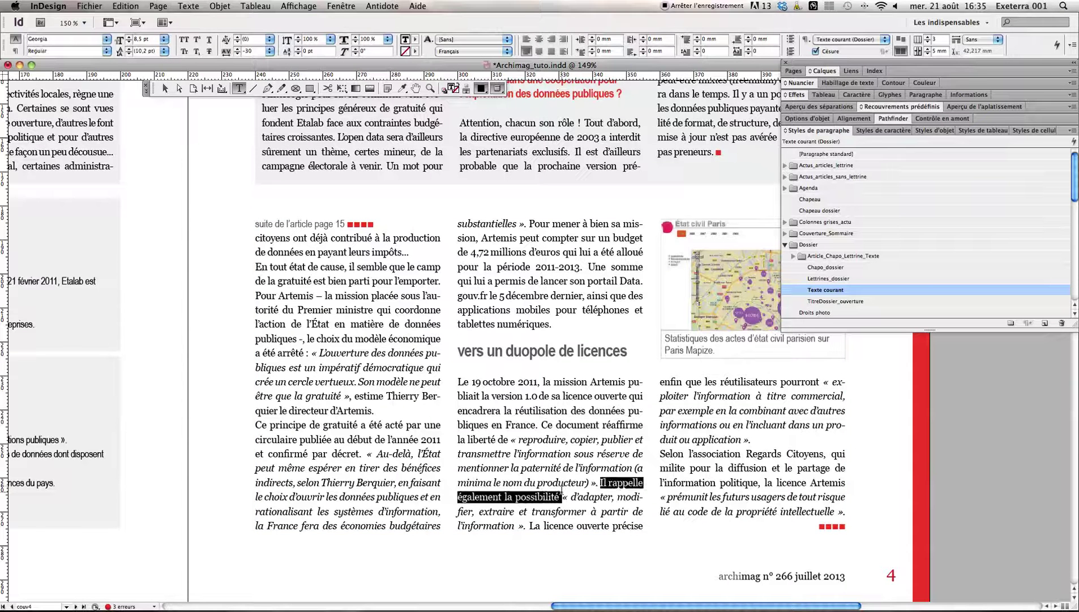
pyautogui.click(599, 497)
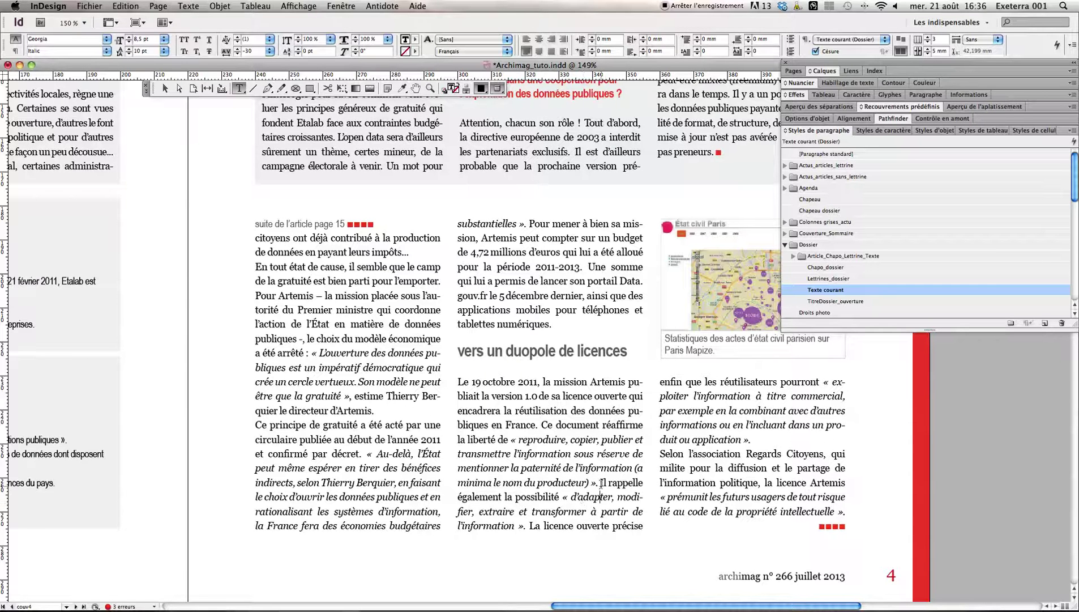
pyautogui.moveTo(600, 482); pyautogui.dragTo(562, 497)
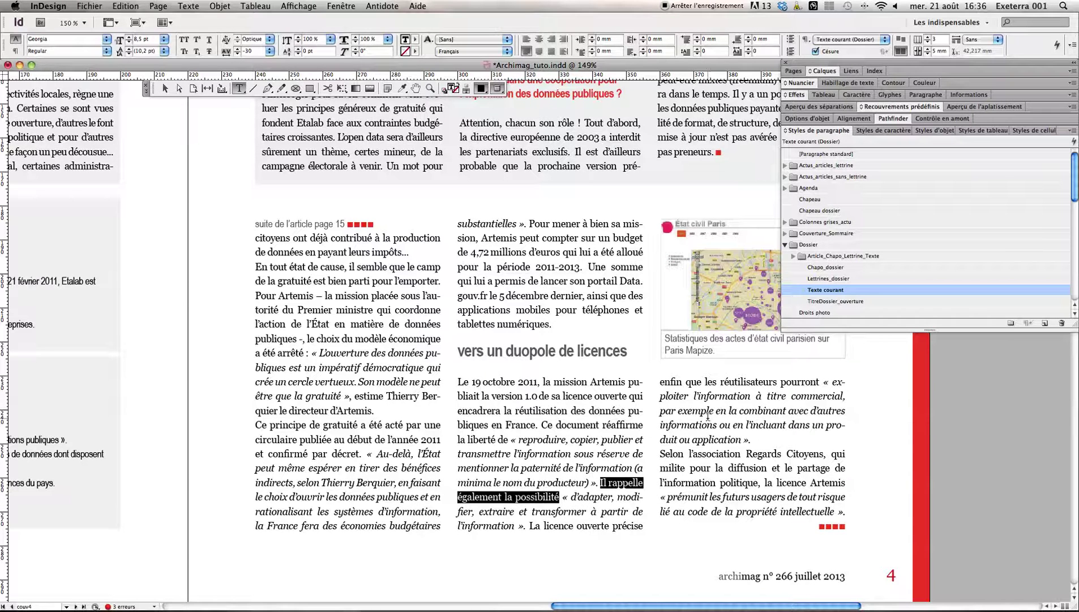
pyautogui.tripleClick(767, 381)
# Step: Try to set the attribution inside the first column's second quotation to the Regular font style directly
pyautogui.click(417, 484)
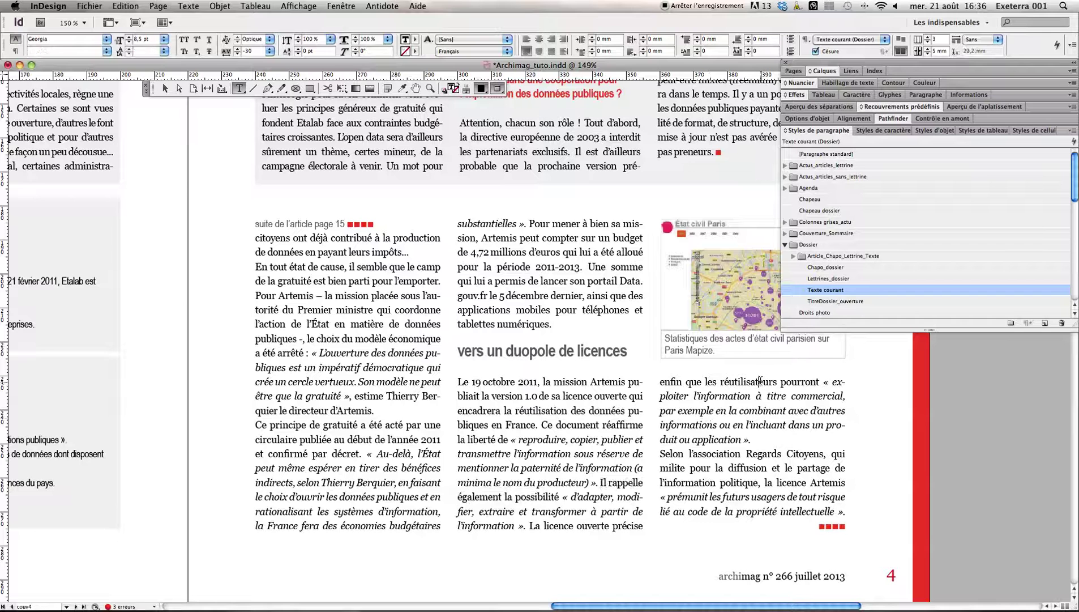
pyautogui.click(318, 483)
pyautogui.moveTo(298, 482); pyautogui.dragTo(393, 482)
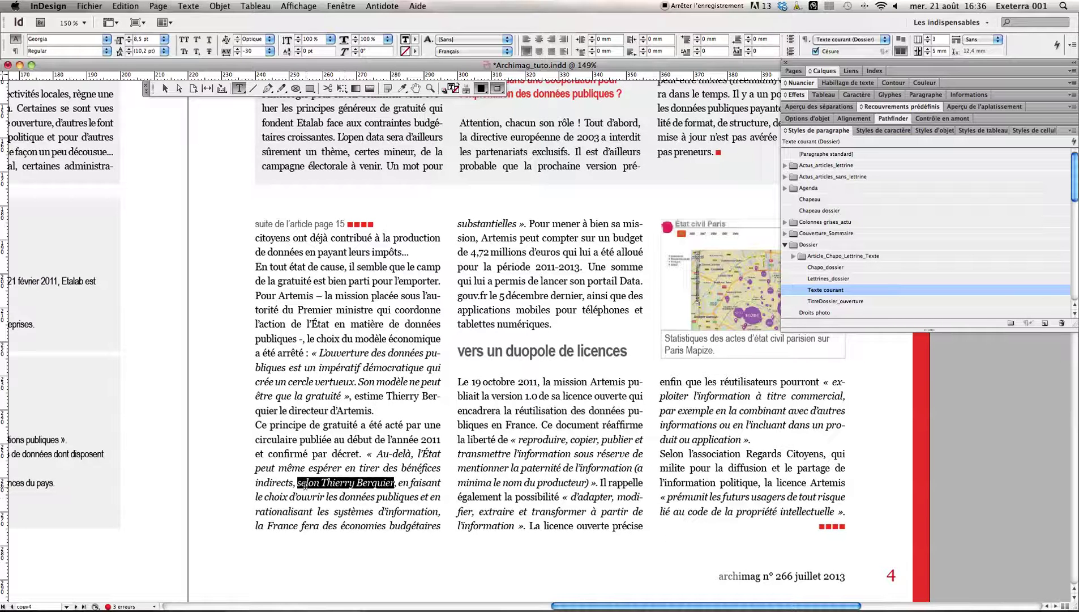
pyautogui.click(340, 482)
pyautogui.tripleClick(340, 482)
pyautogui.click(298, 482)
pyautogui.moveTo(298, 482); pyautogui.dragTo(394, 482)
pyautogui.click(105, 51)
pyautogui.click(97, 51)
pyautogui.click(106, 50)
pyautogui.click(106, 52)
pyautogui.click(106, 50)
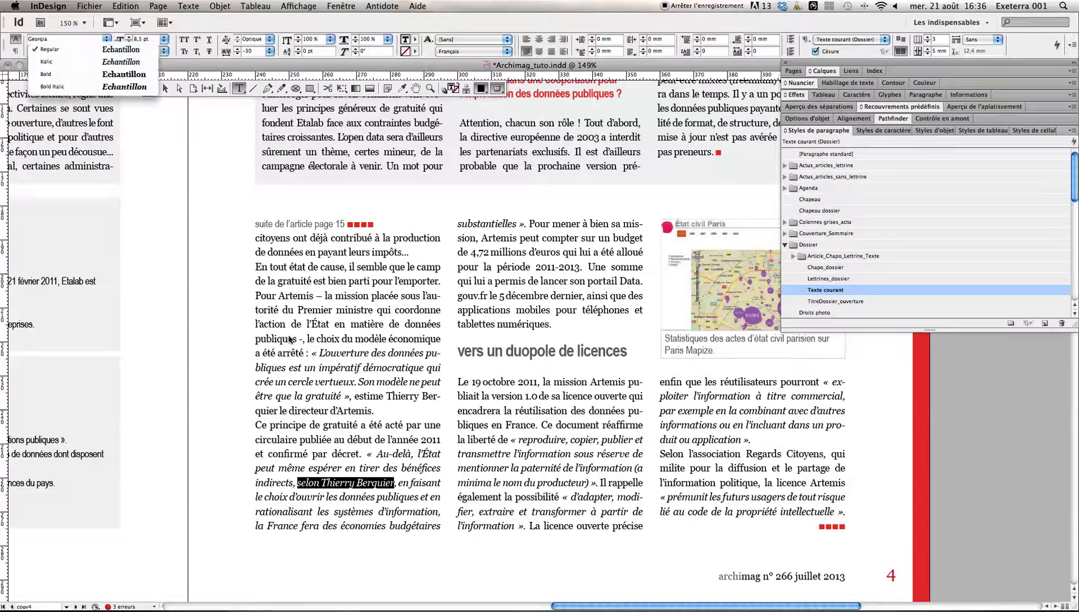
pyautogui.click(319, 413)
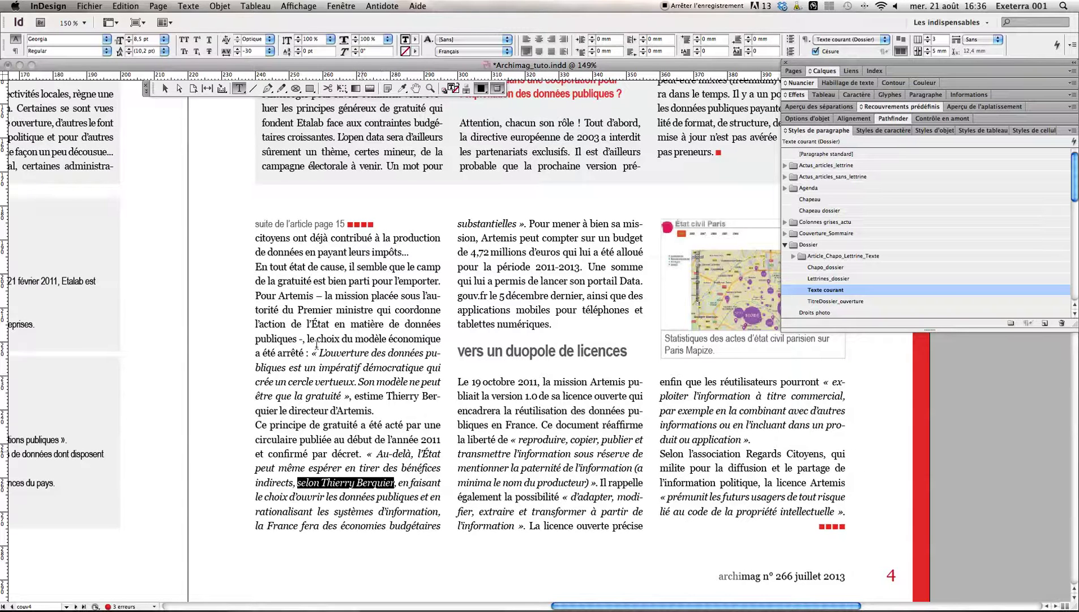
# Step: Start a new character style named Regular in the Autres group with nothing selected in the document
pyautogui.click(165, 89)
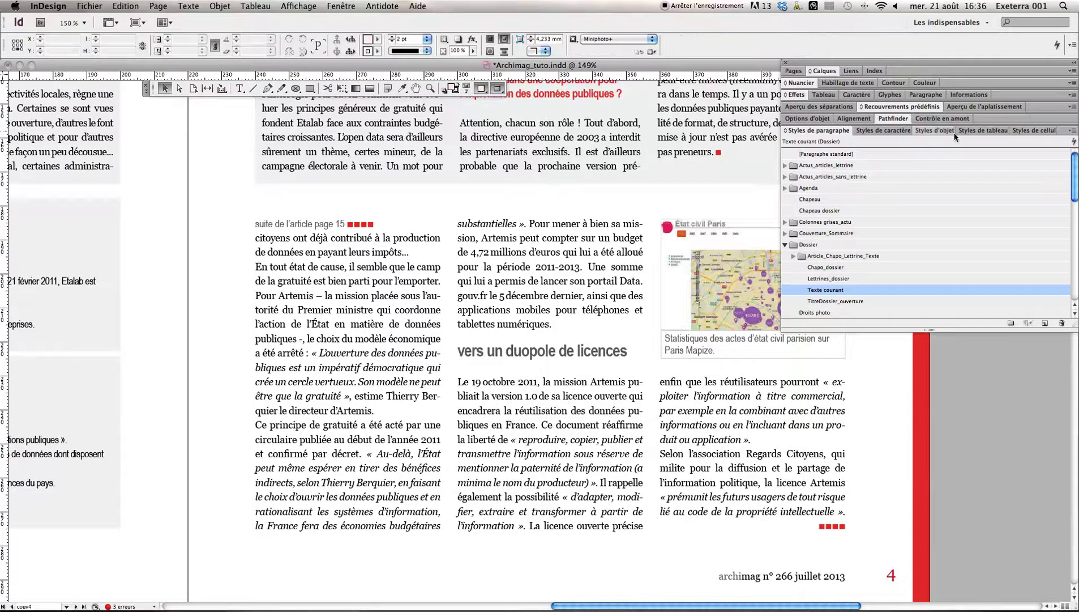
pyautogui.click(889, 131)
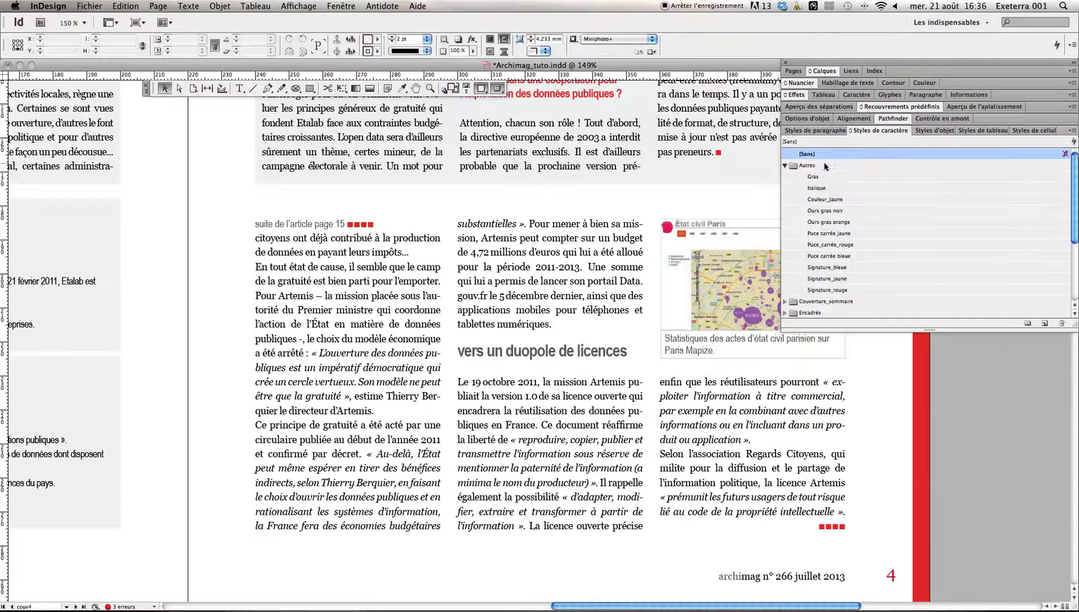
pyautogui.click(825, 165)
pyautogui.keyDown('alt'); pyautogui.click(1046, 323); pyautogui.keyUp('alt')
pyautogui.write('Re')
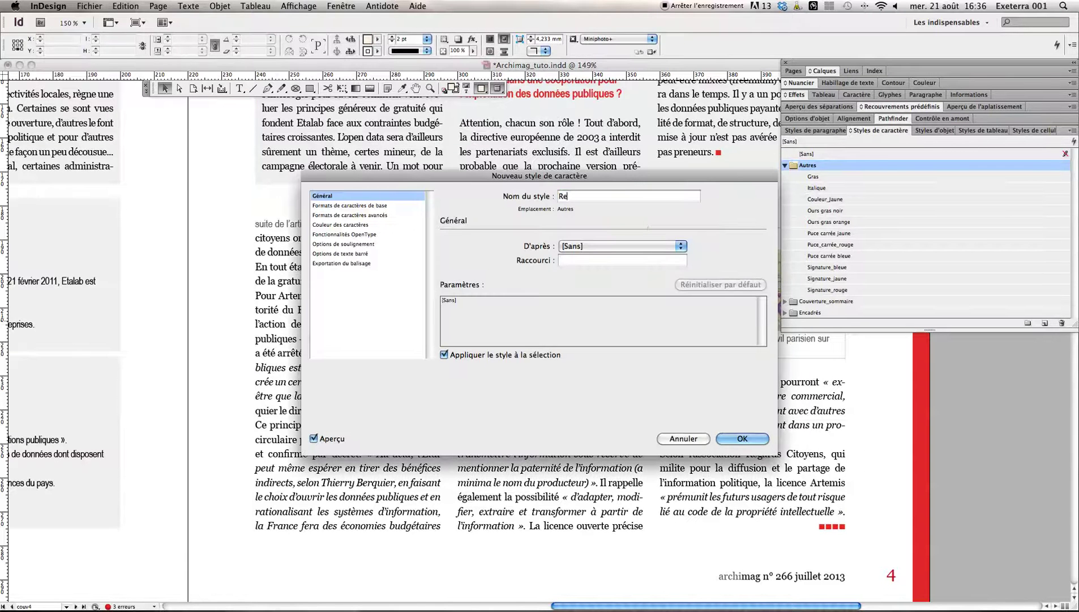
pyautogui.write('gular')
# Step: Set the new character style's font family to Georgia and its font style to Regular, and create it
pyautogui.click(346, 205)
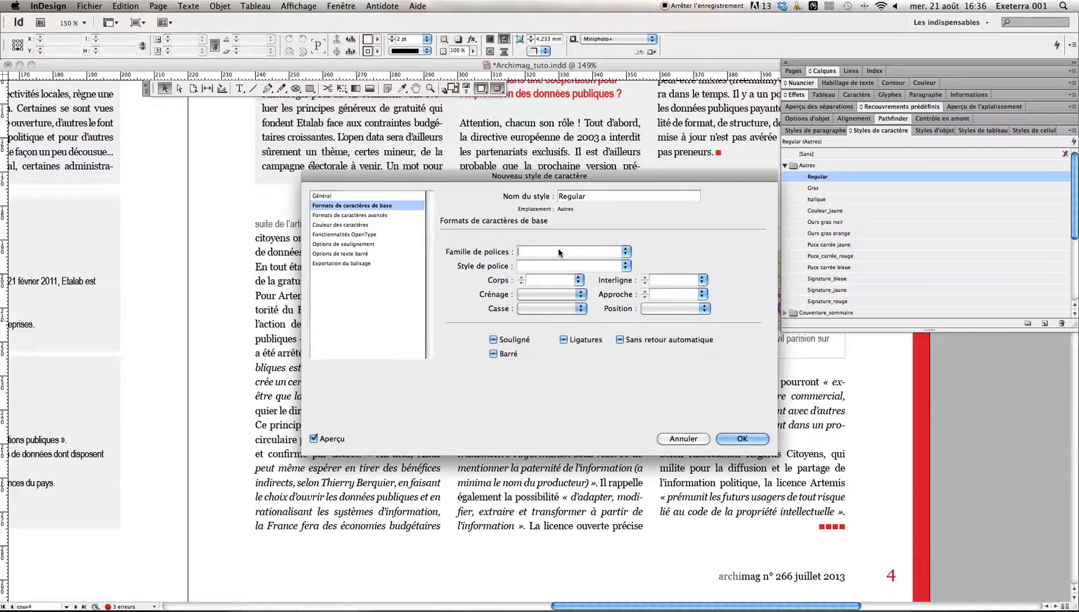
pyautogui.write('Georgia')
pyautogui.click(539, 265)
pyautogui.write('Regular')
pyautogui.click(762, 441)
# Step: Apply the Regular character style to the attribution inside the first column's second quotation and check its formatting
pyautogui.doubleClick(320, 429)
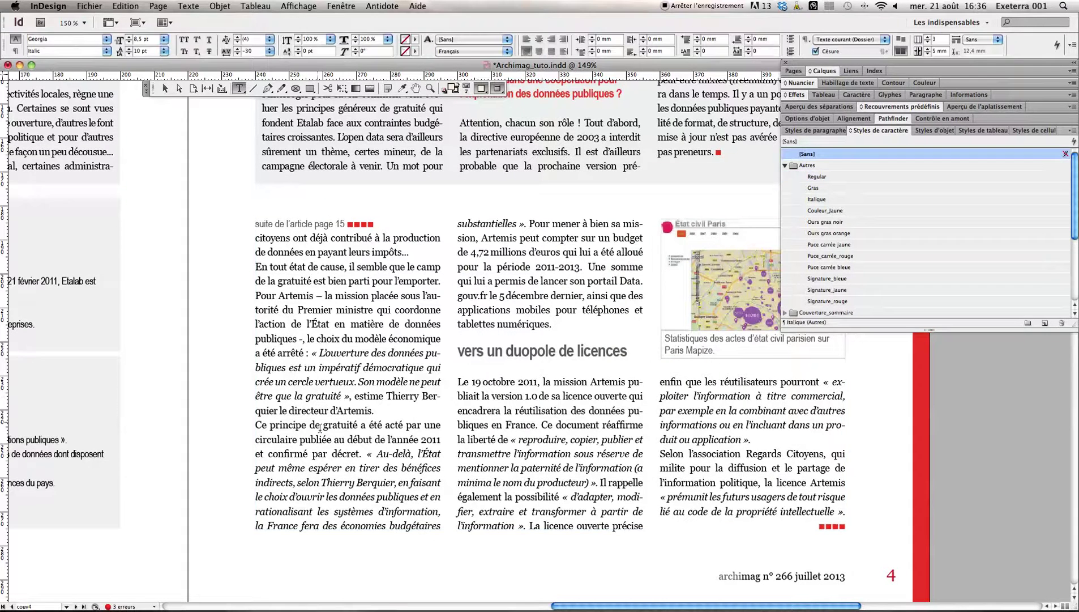
pyautogui.moveTo(297, 482); pyautogui.dragTo(392, 482)
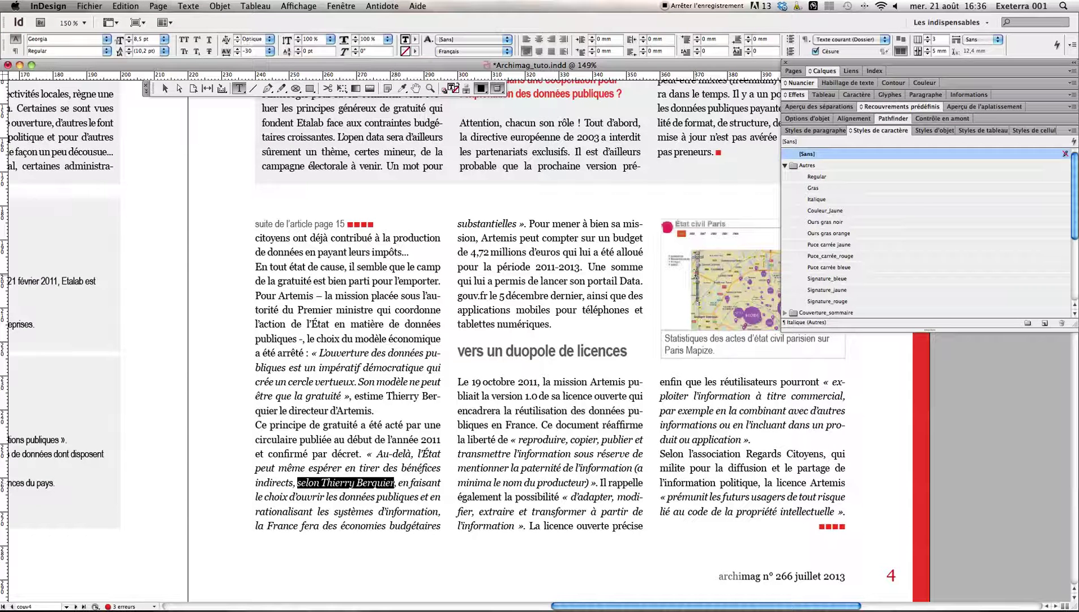
pyautogui.click(846, 176)
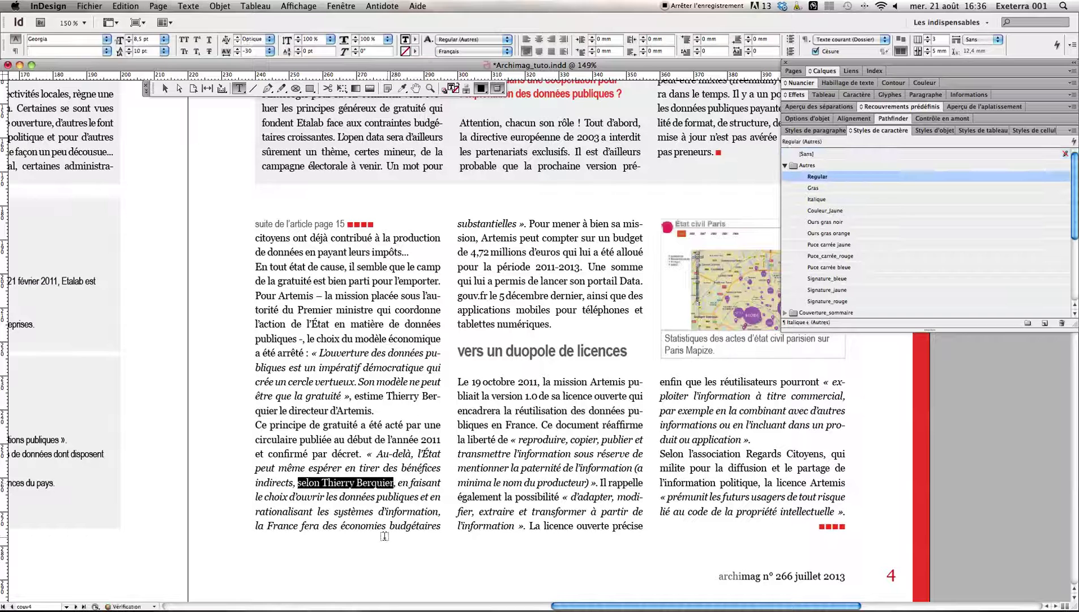
pyautogui.click(354, 486)
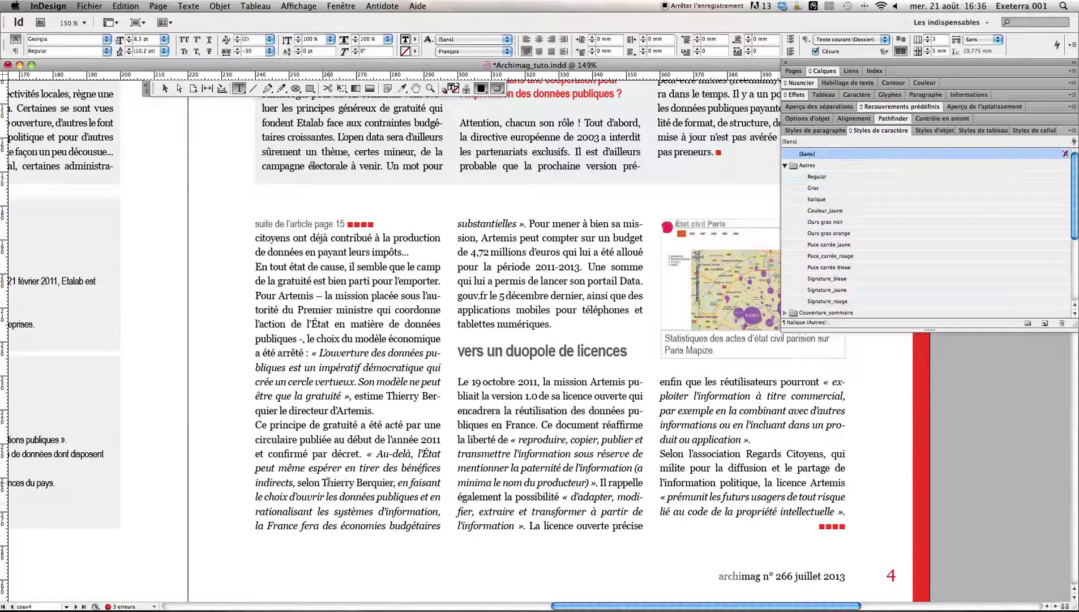
pyautogui.click(329, 481)
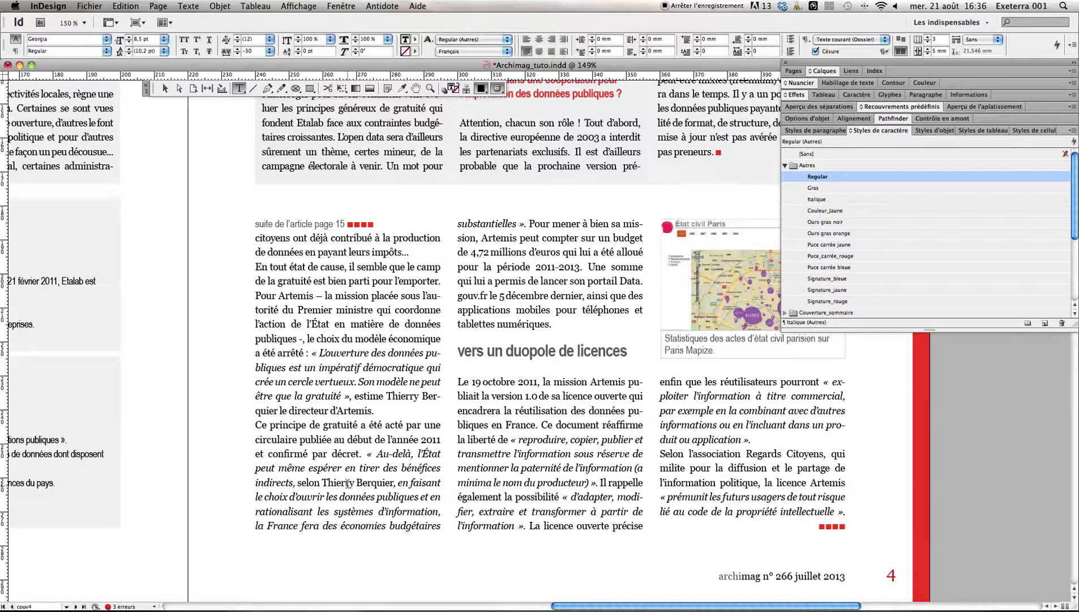